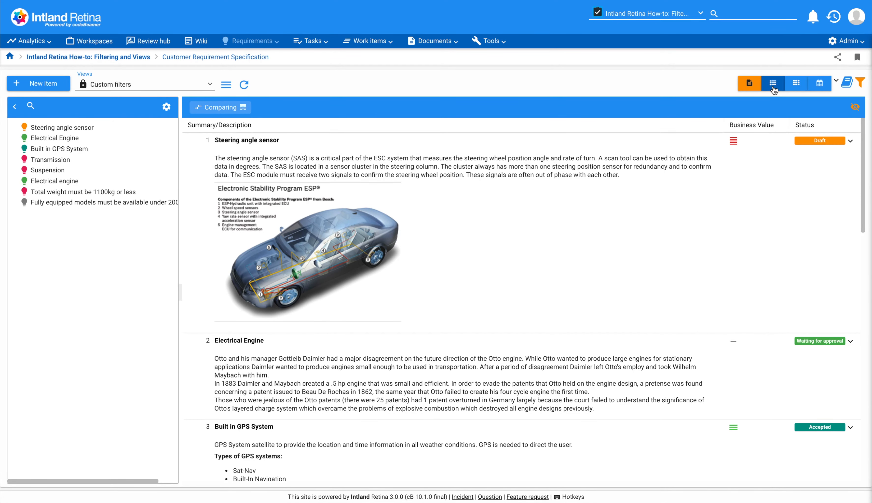
# Switch the Customer Requirement Specification to the table view and add an Assigned to filter set to Me
pyautogui.click(773, 90)
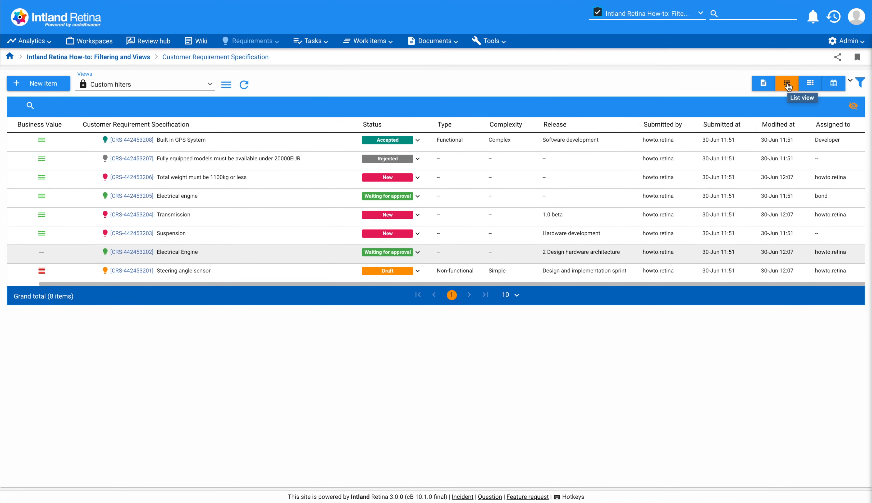
pyautogui.click(860, 84)
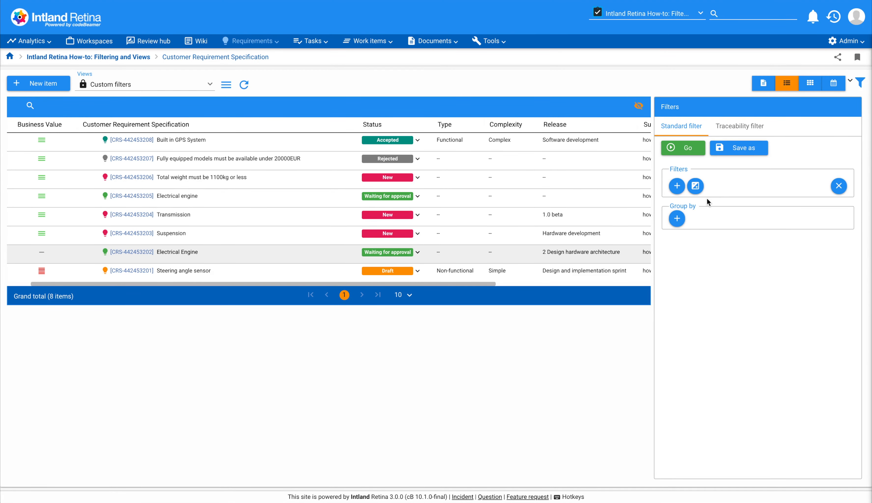
pyautogui.click(677, 186)
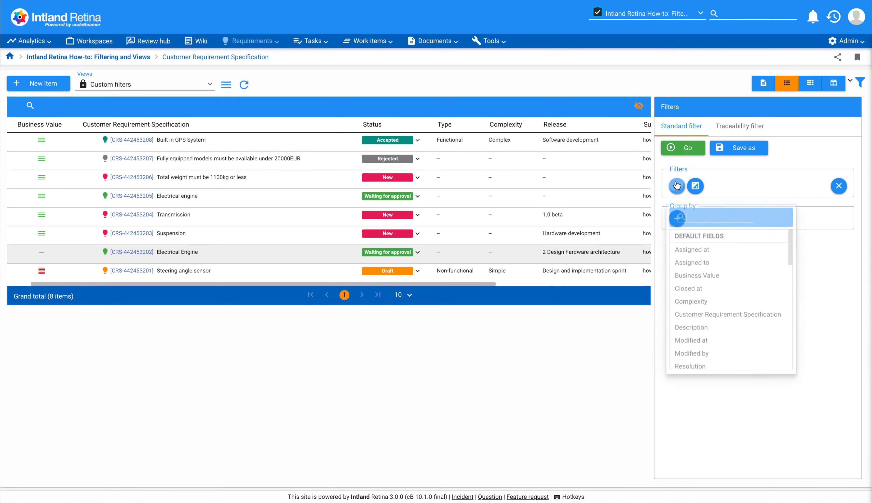
pyautogui.click(691, 258)
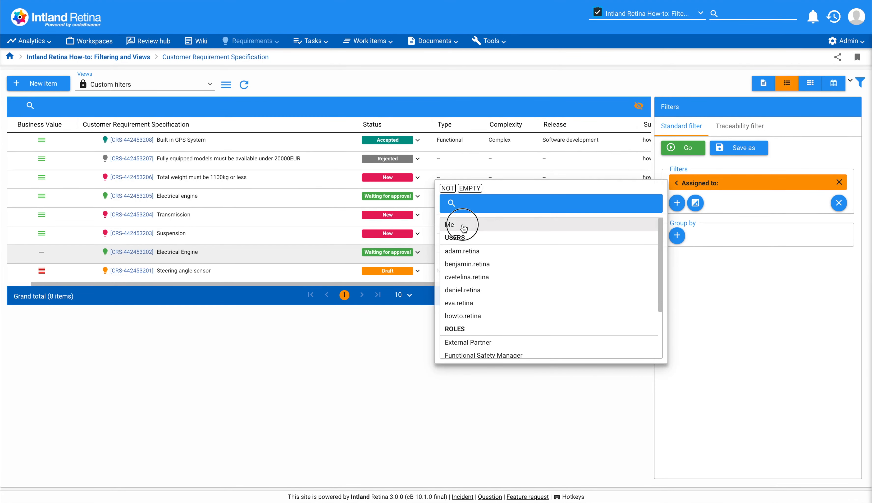
pyautogui.click(450, 224)
pyautogui.click(698, 212)
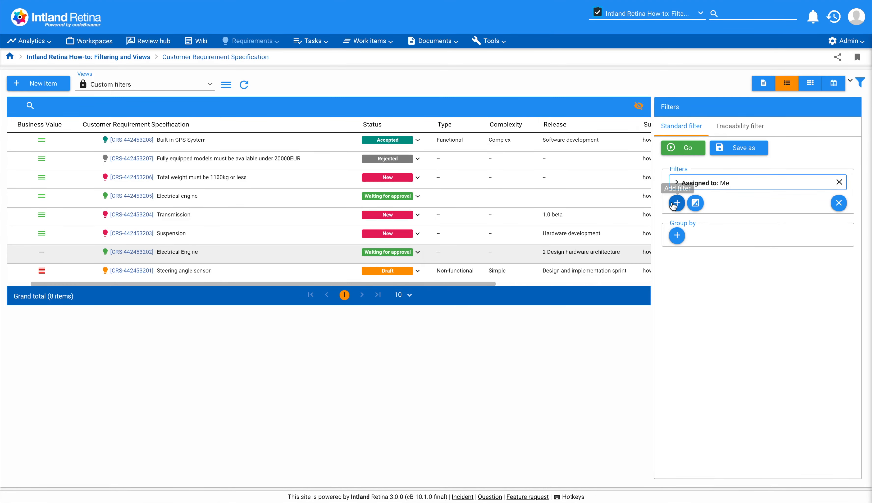
# Add a Status filter that excludes Closed and apply the filters to the requirements table
pyautogui.click(677, 203)
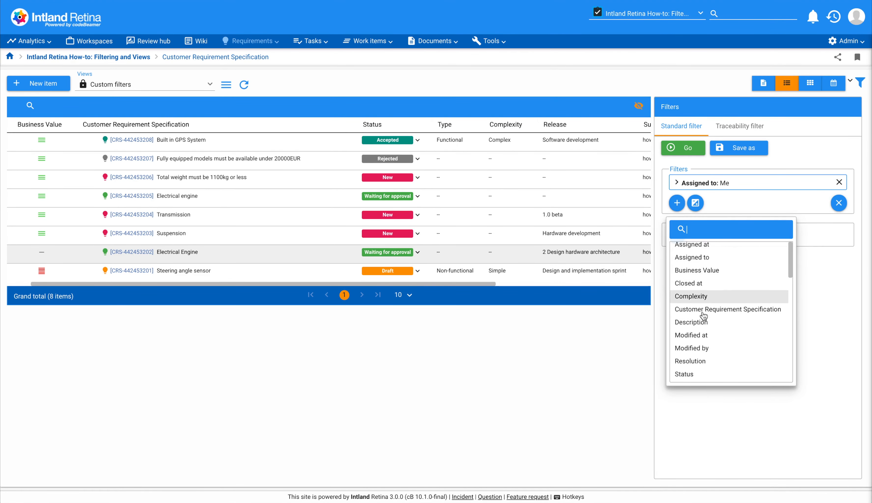
pyautogui.scroll(-3, 702, 314)
pyautogui.click(693, 302)
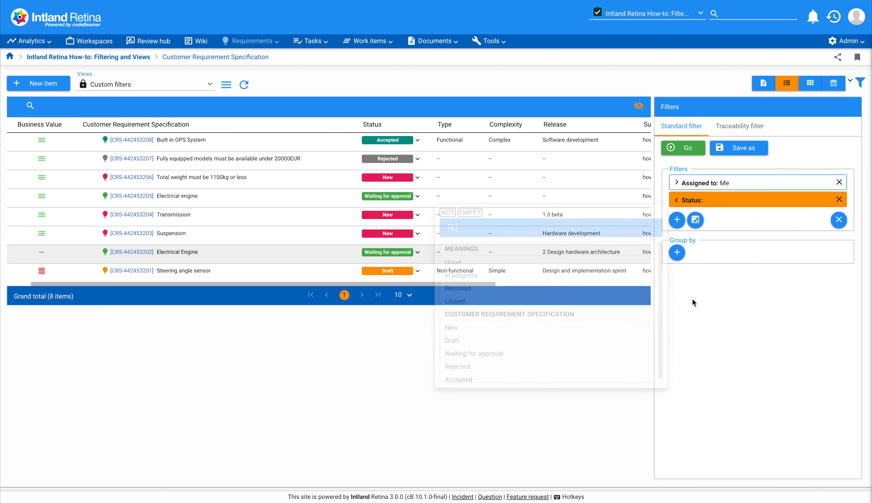
pyautogui.click(447, 205)
pyautogui.click(462, 294)
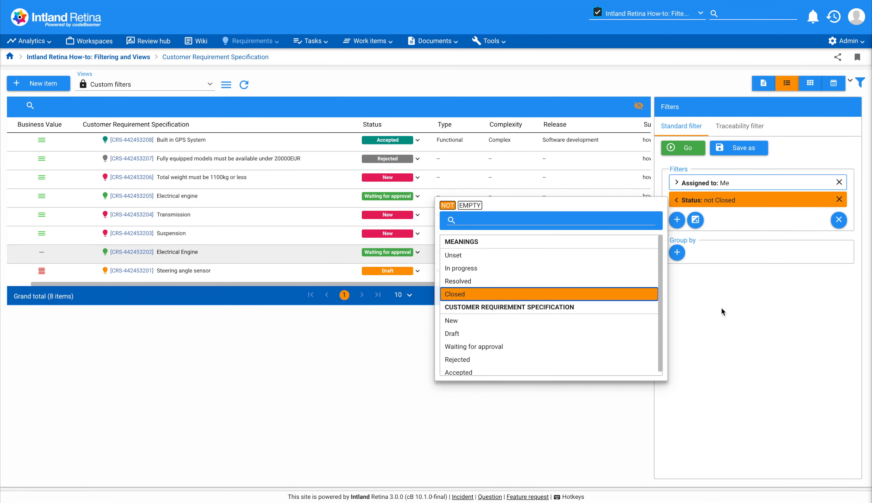
pyautogui.click(756, 319)
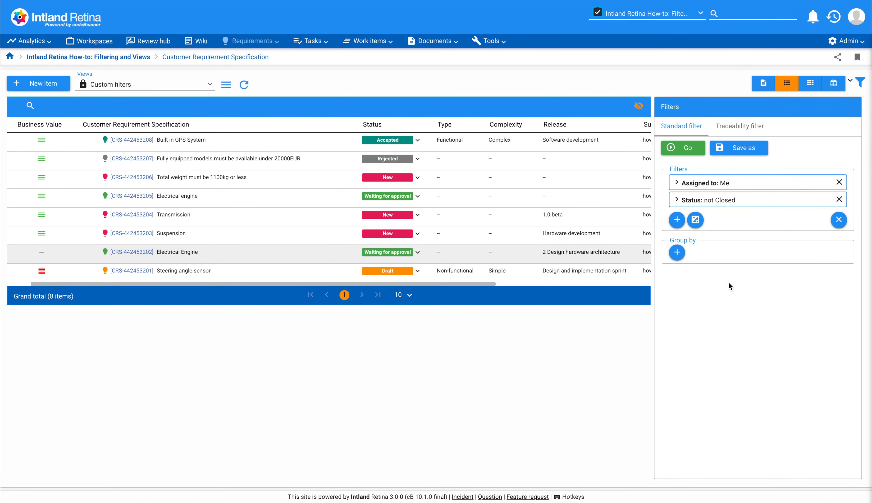
pyautogui.click(677, 149)
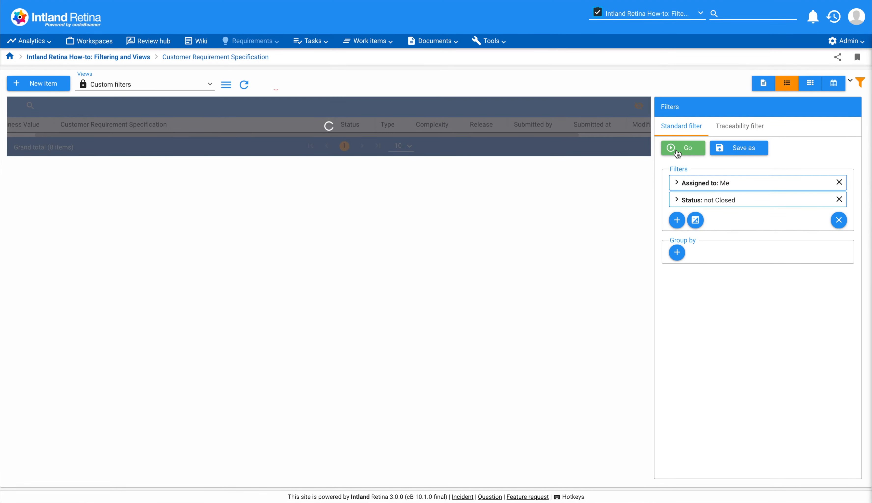
pyautogui.hscroll(3, 628, 189)
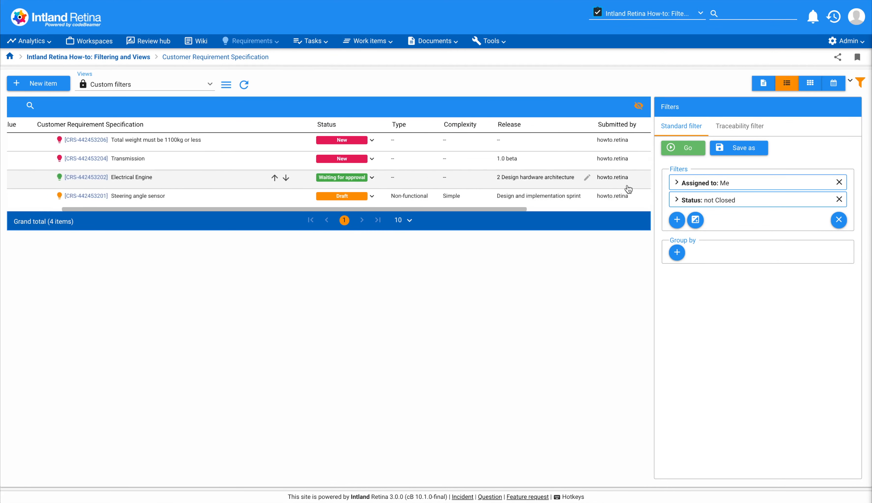
pyautogui.hscroll(3, 628, 189)
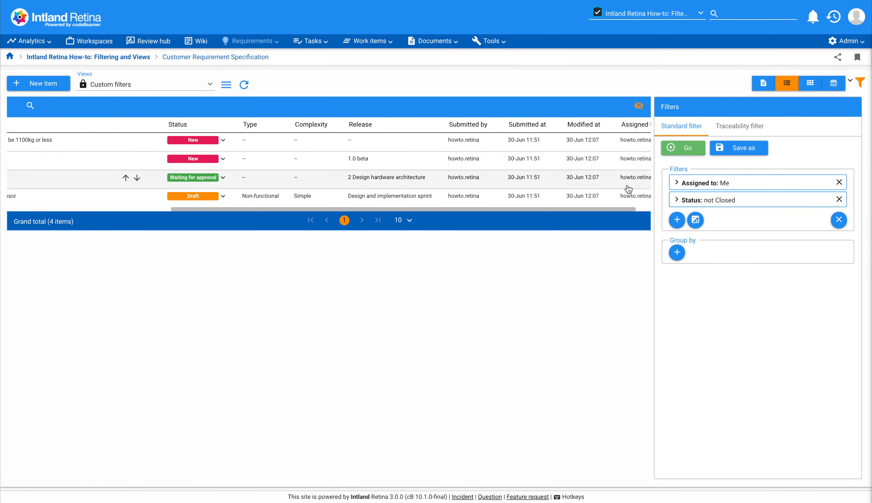
pyautogui.hscroll(1, 628, 189)
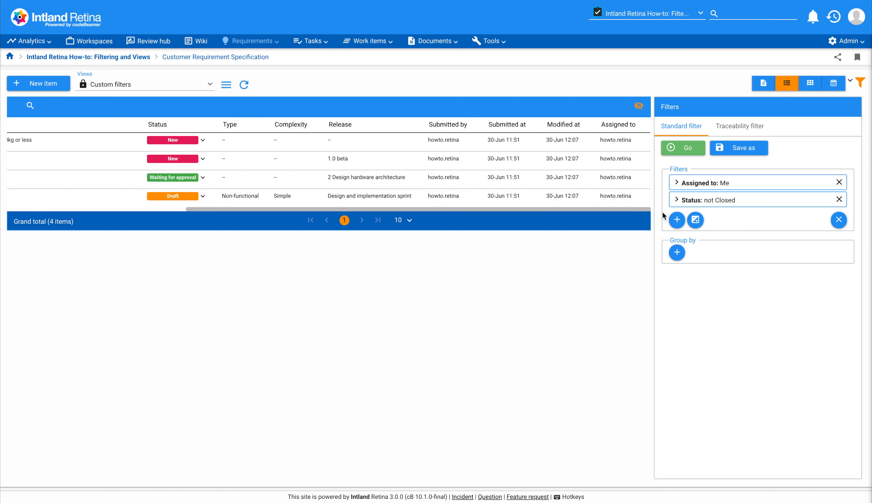
# Group the filtered requirements by Status and Release and apply the grouping
pyautogui.click(676, 253)
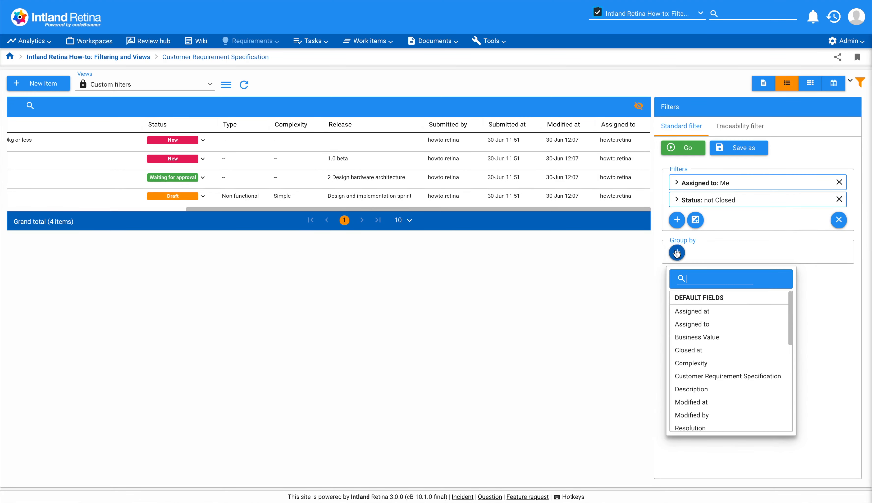
pyautogui.scroll(-3, 697, 354)
pyautogui.click(695, 354)
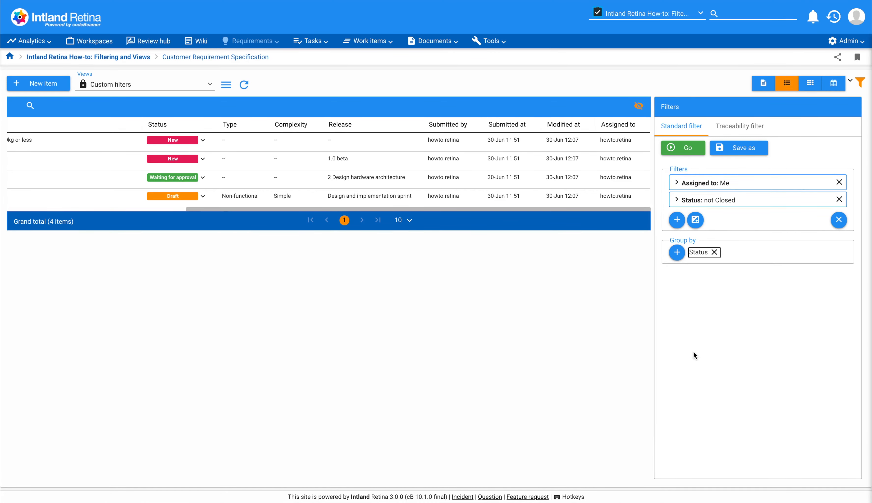
pyautogui.click(677, 252)
pyautogui.scroll(-3, 700, 381)
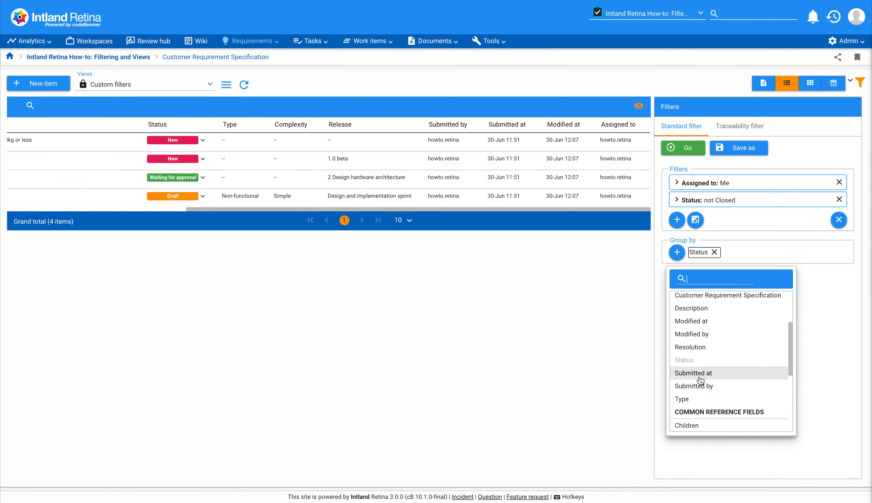
pyautogui.scroll(-2, 701, 381)
pyautogui.click(694, 340)
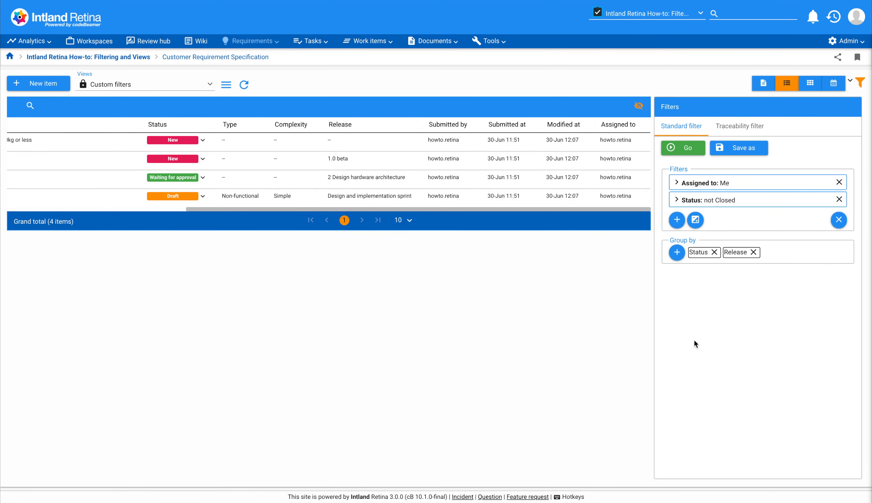
pyautogui.click(671, 154)
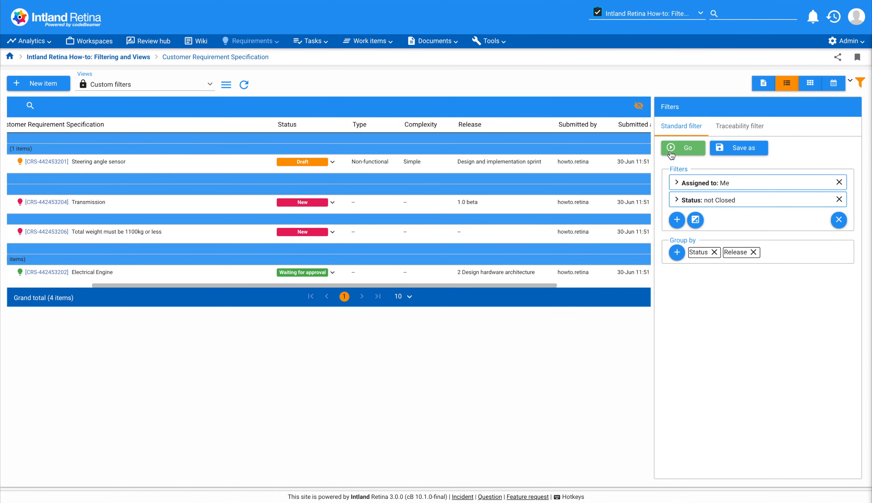
# Save the filters and grouping as a public view named "Open items assigned to me"
pyautogui.click(724, 148)
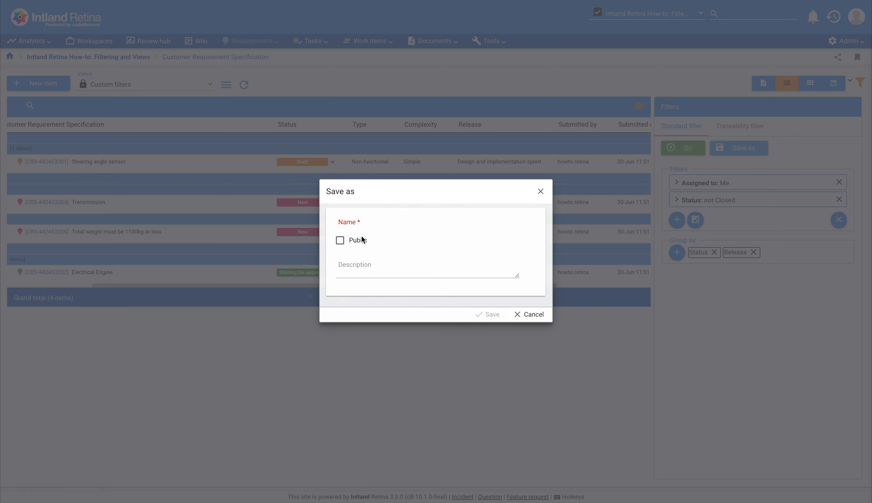
pyautogui.click(340, 240)
pyautogui.click(348, 223)
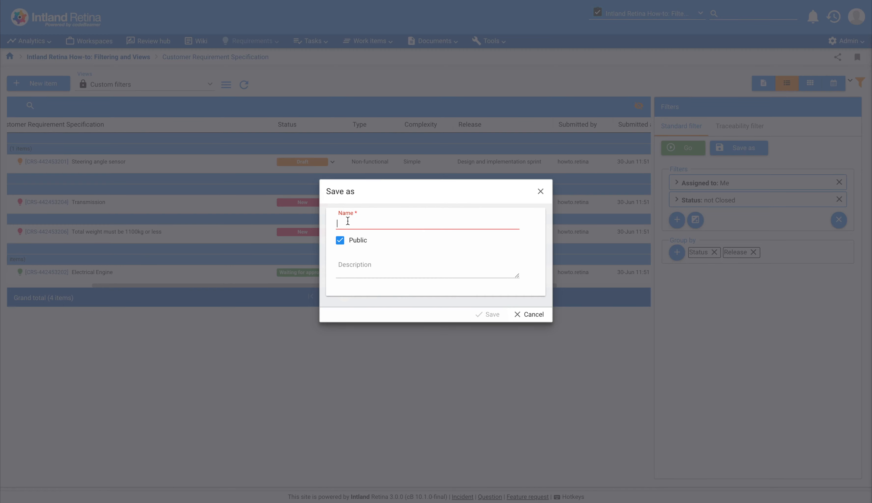
pyautogui.write('Open items assigned to me')
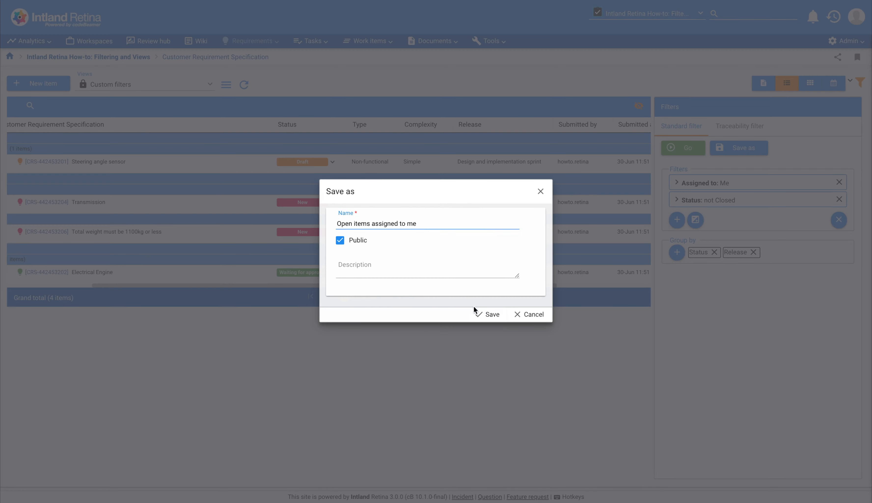
pyautogui.click(483, 313)
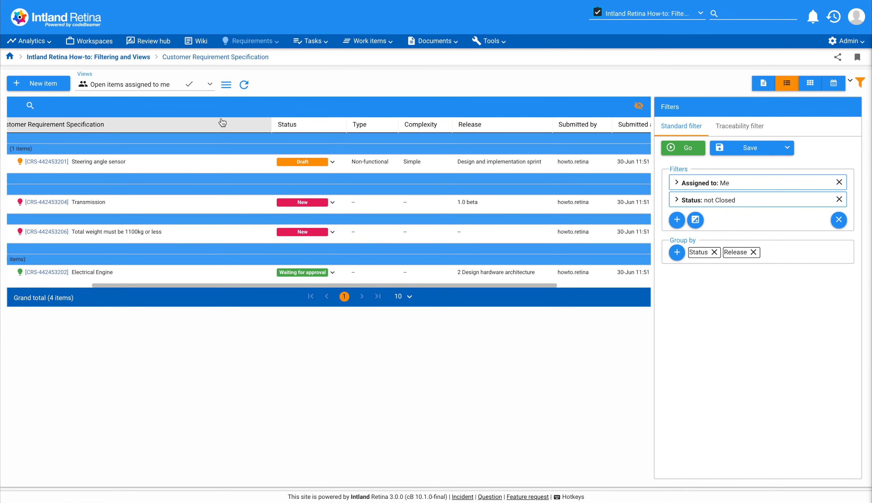
# Check the list of available views and set "Open items assigned to me" as the default view
pyautogui.click(210, 84)
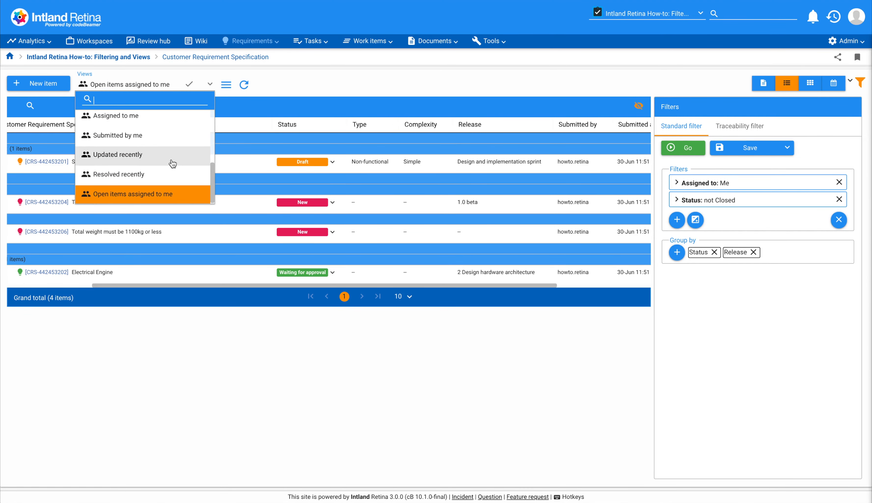
pyautogui.scroll(3, 172, 164)
pyautogui.scroll(-3, 173, 163)
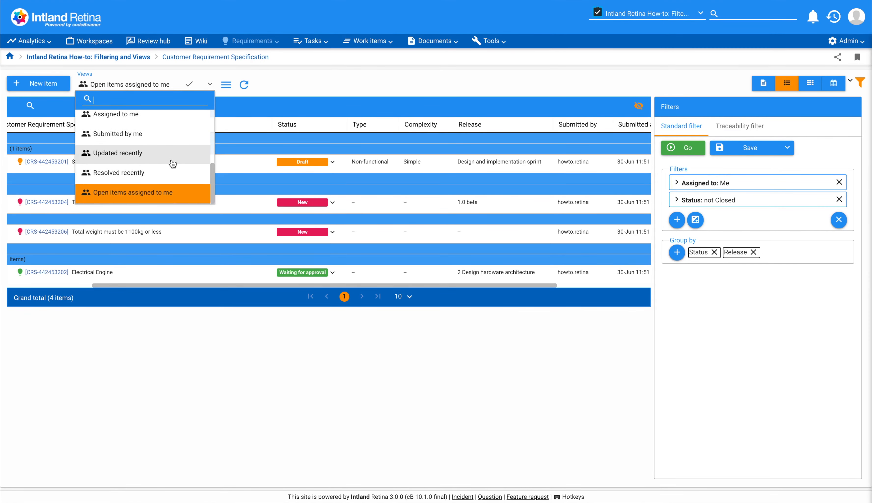
pyautogui.click(269, 80)
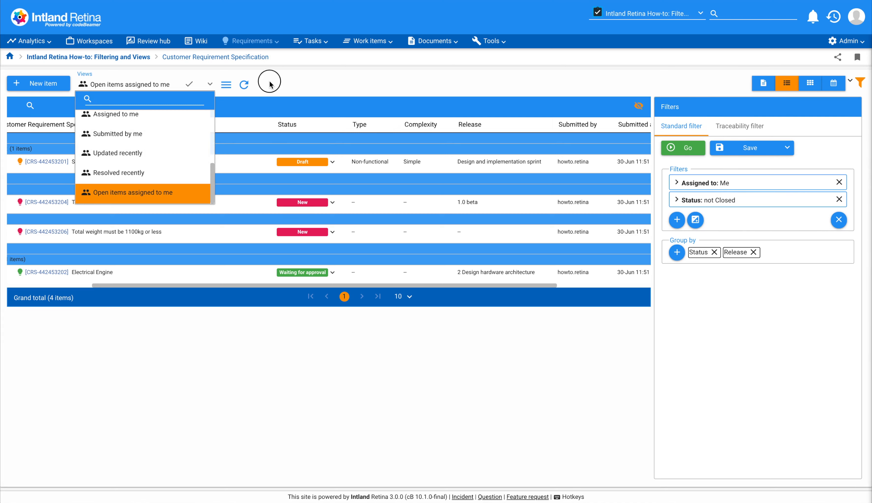
pyautogui.click(190, 86)
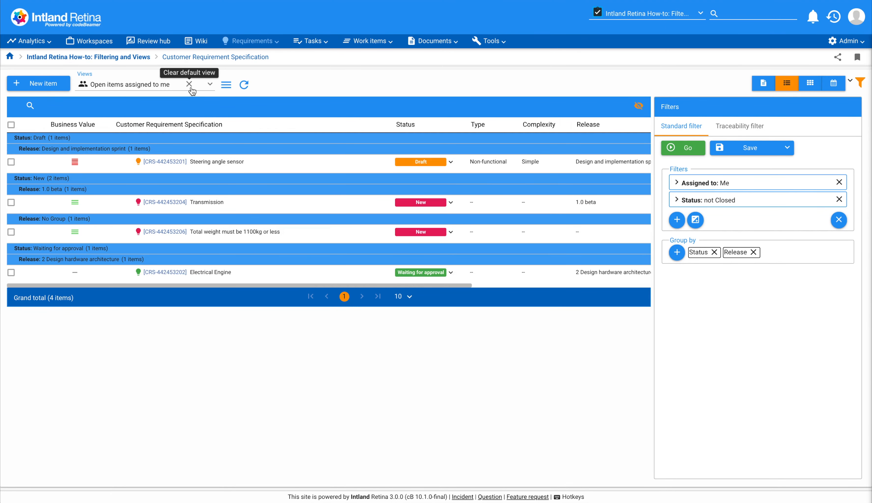
# Look at the saved view in the document layout, check its views list, and look at it on the card board
pyautogui.click(760, 85)
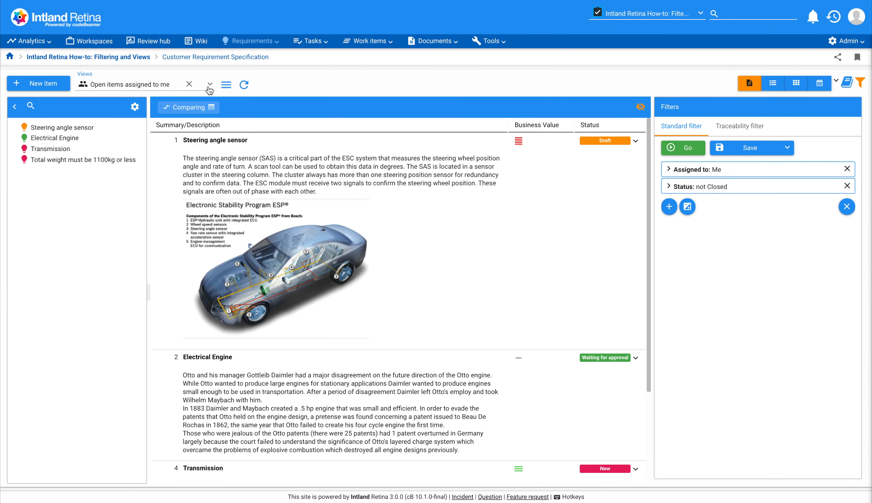
pyautogui.click(210, 85)
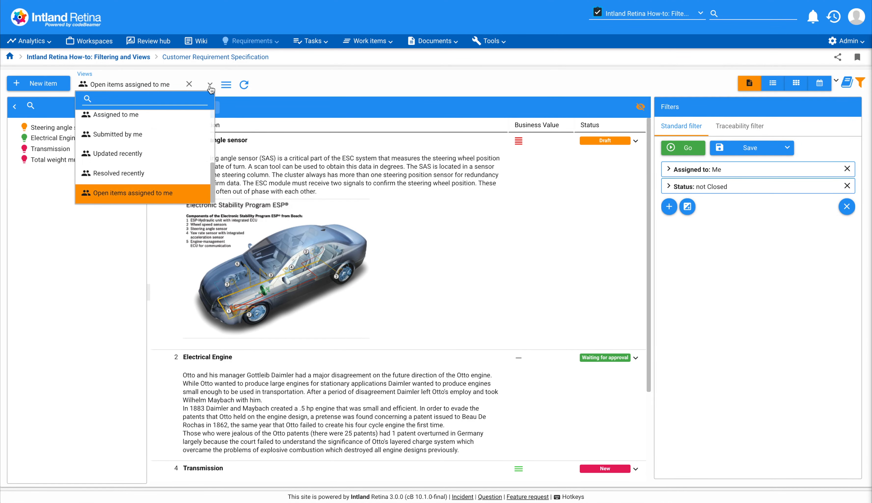
pyautogui.click(801, 83)
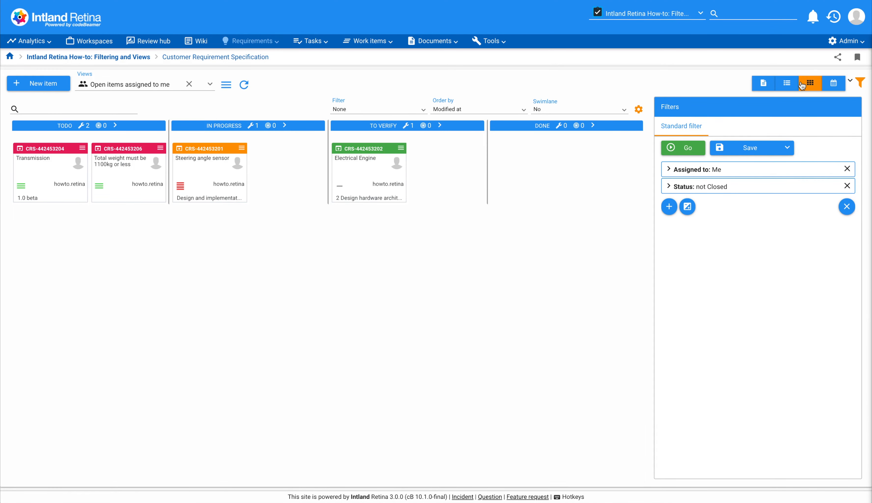
# Return to the table view, hide the Complexity column and show the Subject column
pyautogui.click(786, 85)
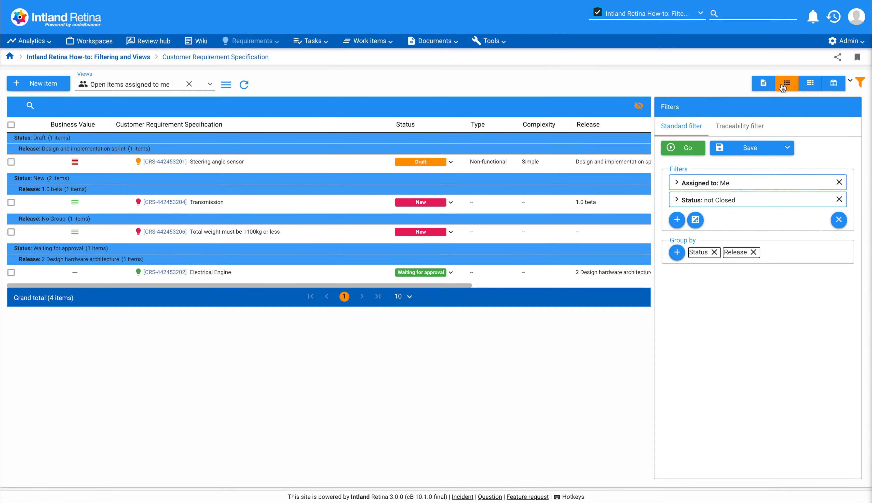
pyautogui.click(639, 107)
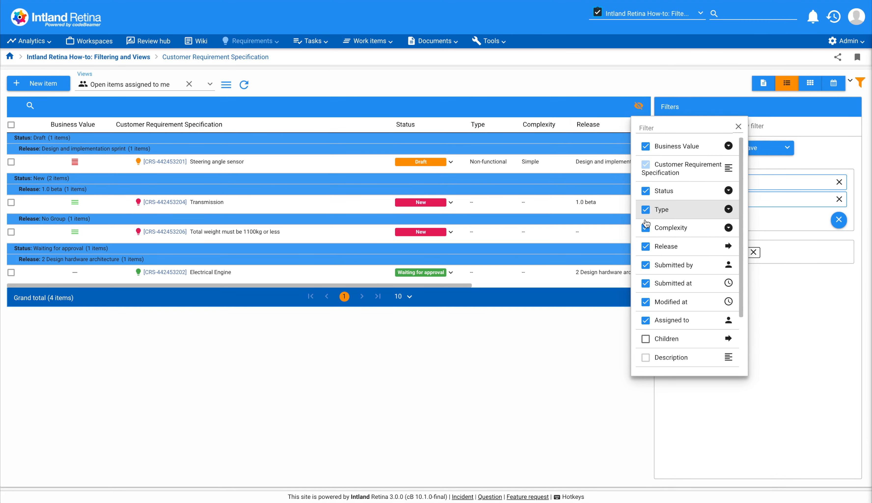
pyautogui.click(646, 228)
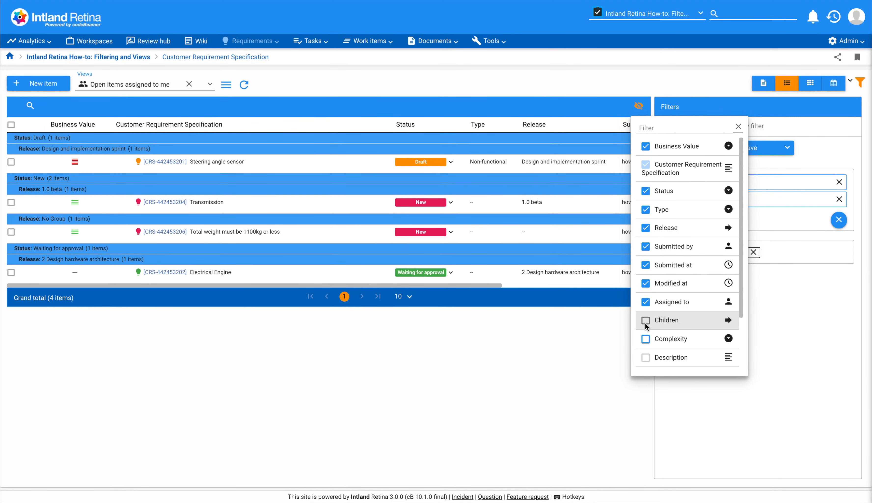
pyautogui.scroll(-2, 646, 327)
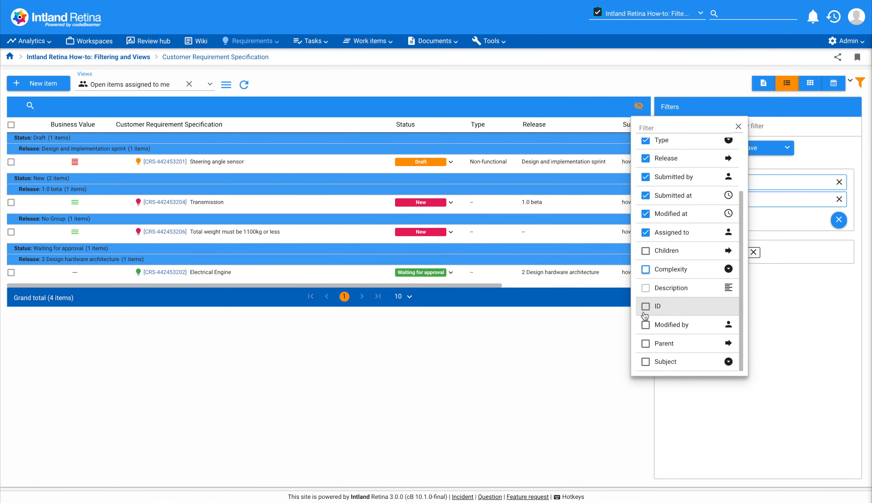
pyautogui.click(646, 361)
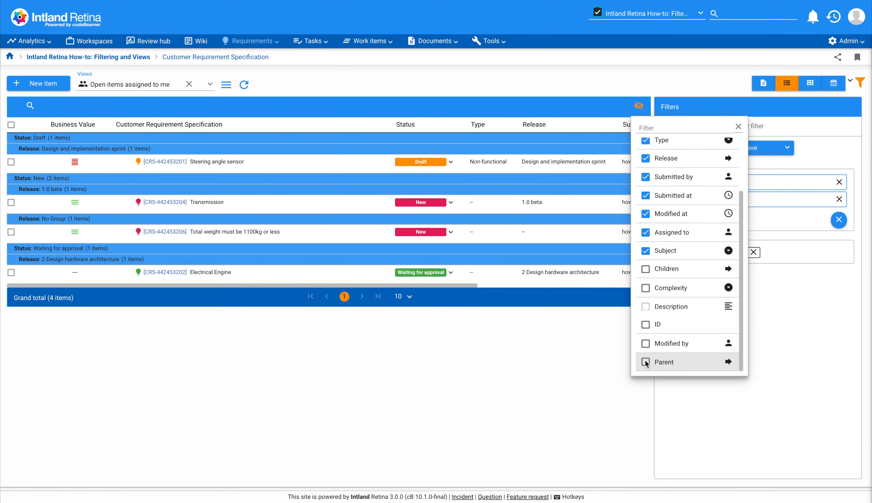
pyautogui.click(769, 339)
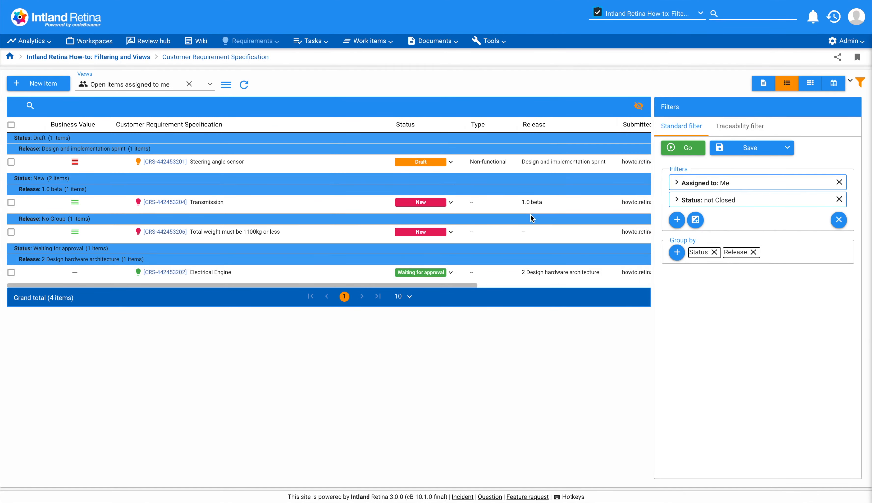
# Move the Subject column directly after Status in the table and save the view
pyautogui.hscroll(5, 531, 216)
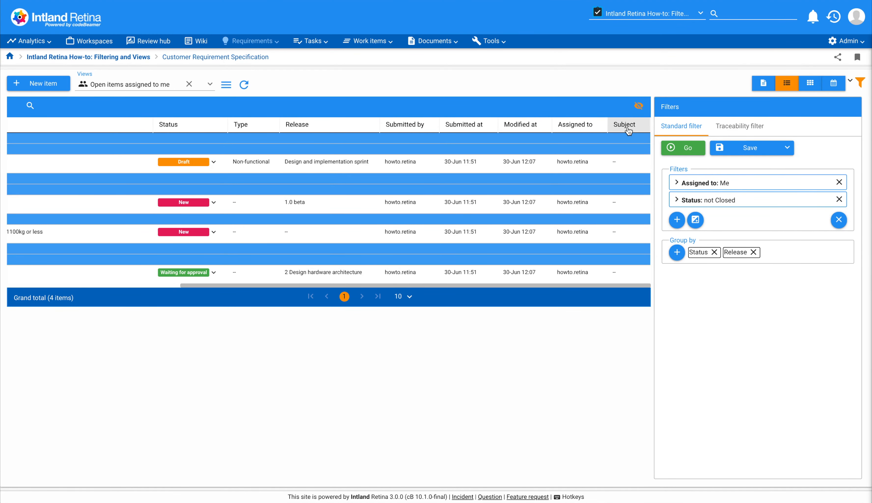
pyautogui.moveTo(627, 126); pyautogui.dragTo(229, 128)
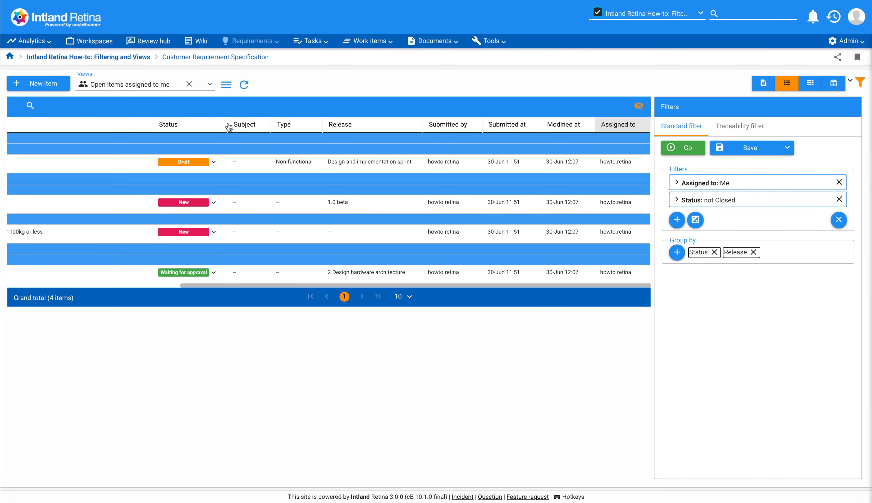
pyautogui.hscroll(-7, 250, 173)
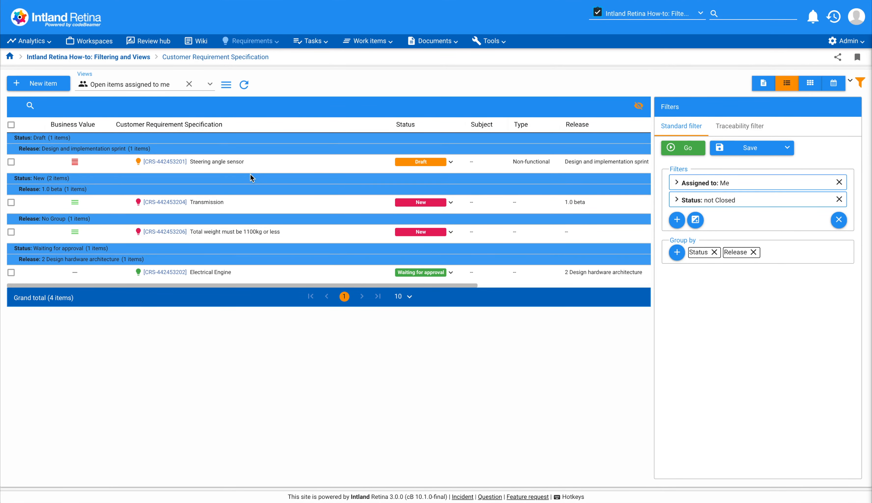
pyautogui.click(732, 150)
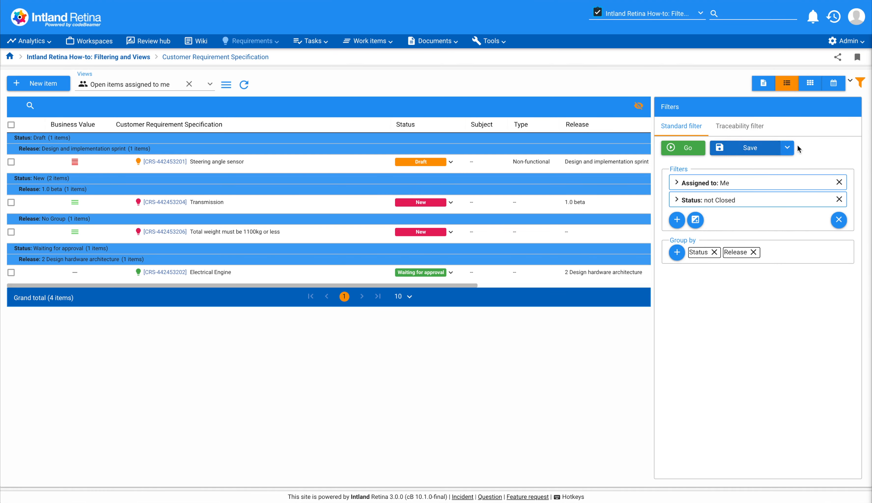
pyautogui.click(791, 149)
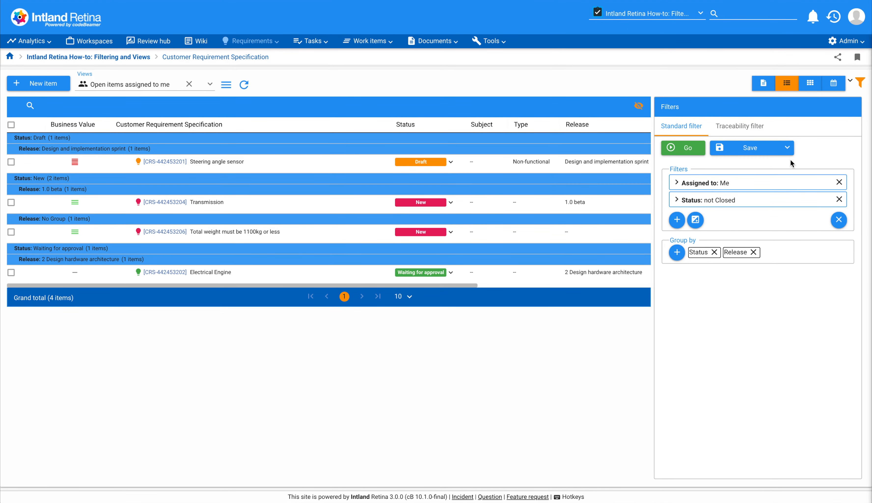
# Switch to the document layout, hide the Status and Business Value columns and show the Complexity column
pyautogui.click(765, 86)
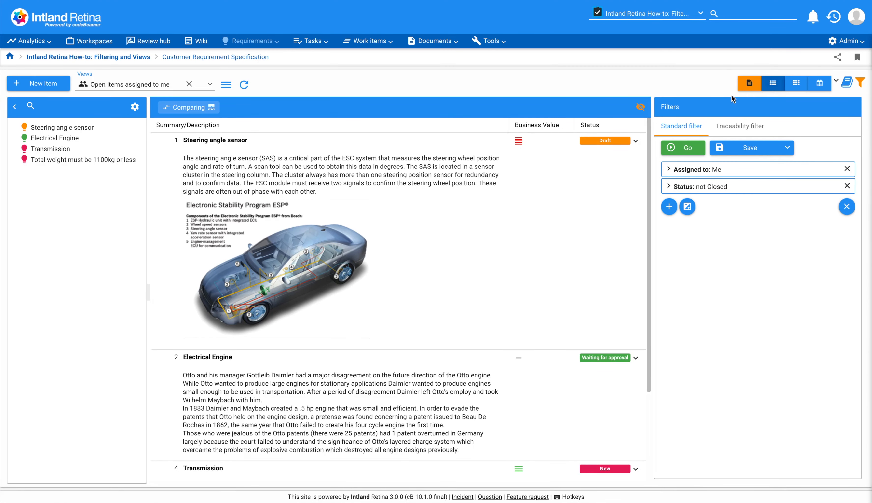
pyautogui.click(641, 108)
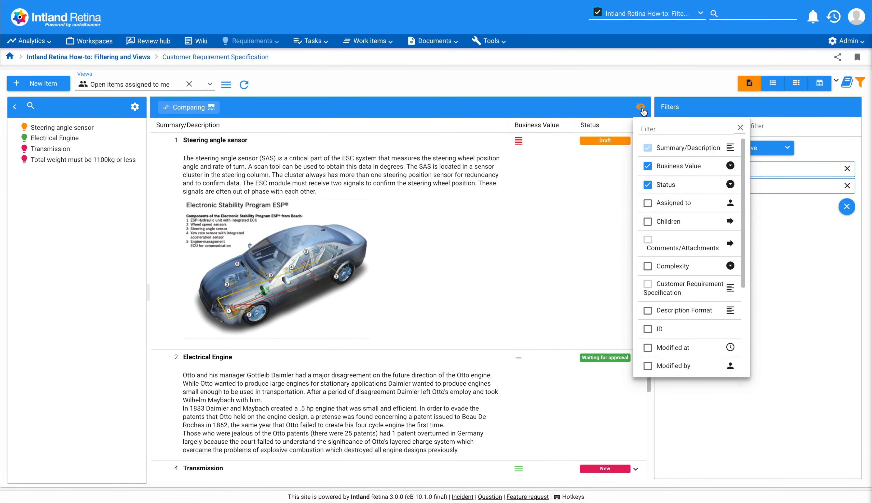
pyautogui.click(648, 184)
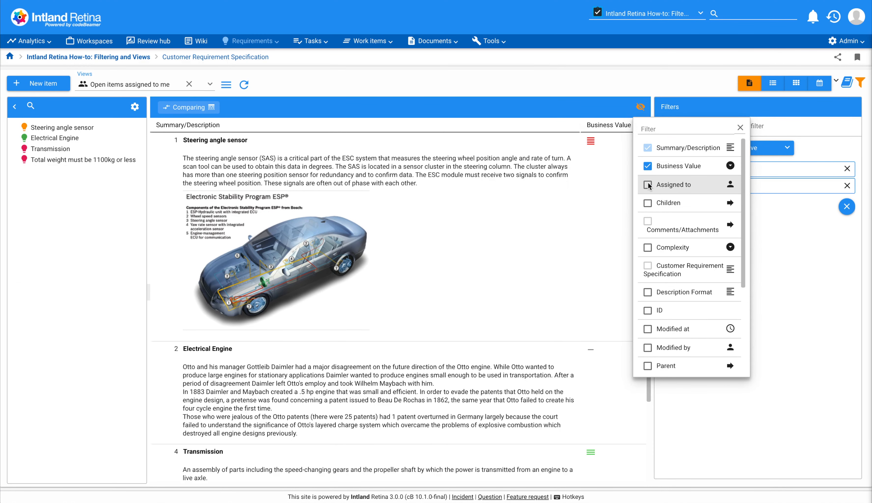
pyautogui.click(648, 166)
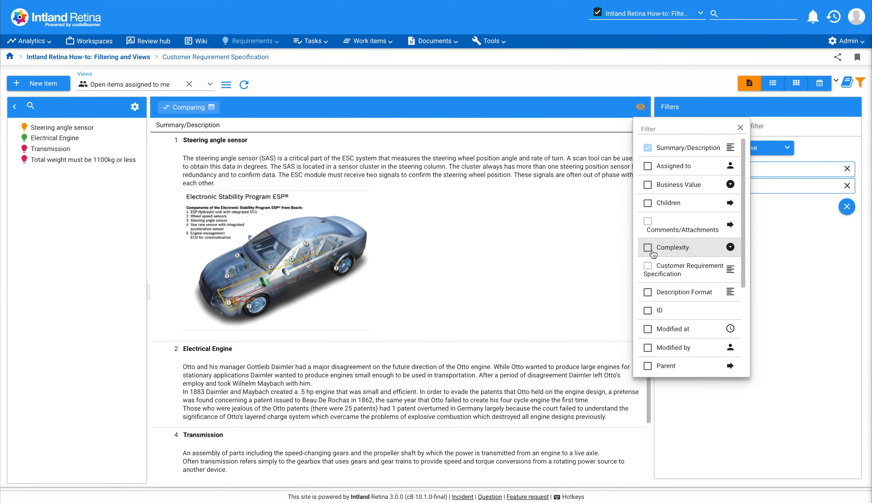
pyautogui.click(648, 248)
pyautogui.click(769, 253)
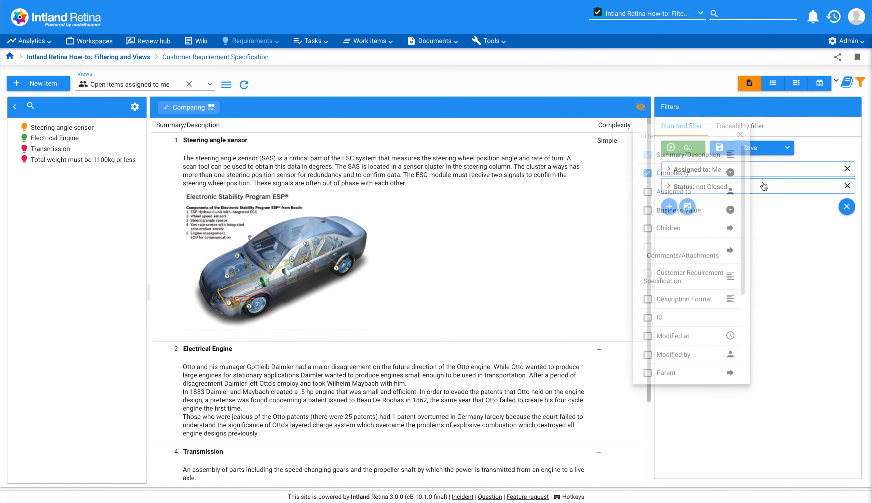
# Return to the table layout and check its columns across the full width
pyautogui.click(772, 84)
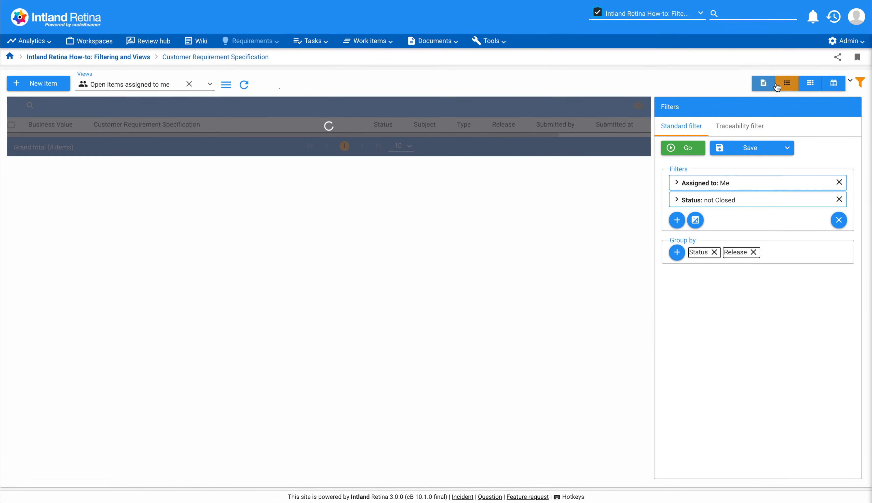
pyautogui.hscroll(5, 446, 210)
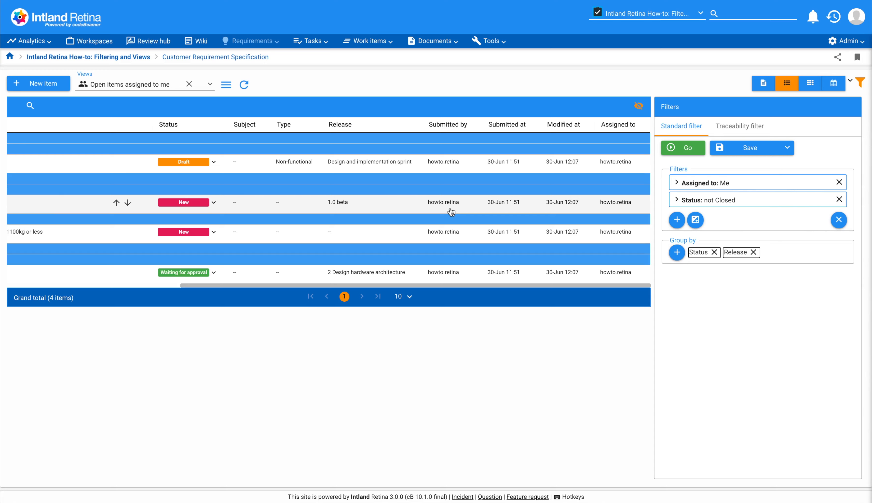
pyautogui.hscroll(-5, 451, 212)
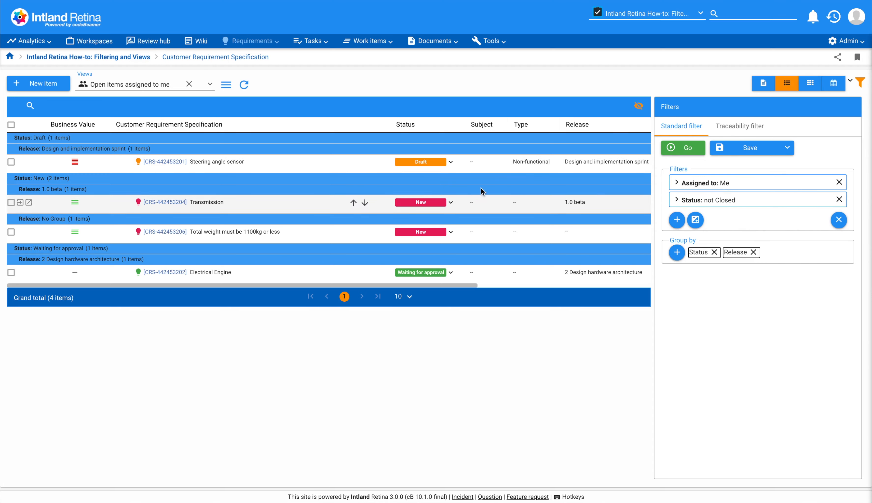
# Open the traceability filter and set the Level 1 tracker to System Requirement Specifications
pyautogui.click(737, 128)
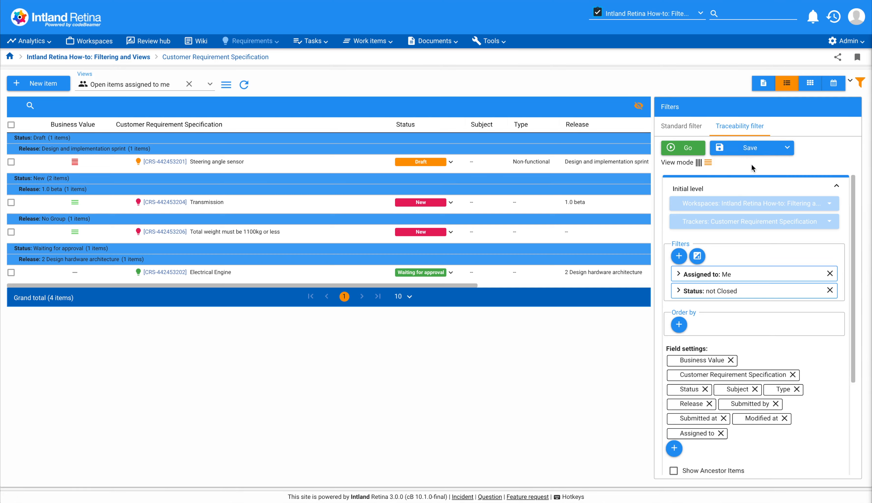
pyautogui.scroll(-3, 735, 243)
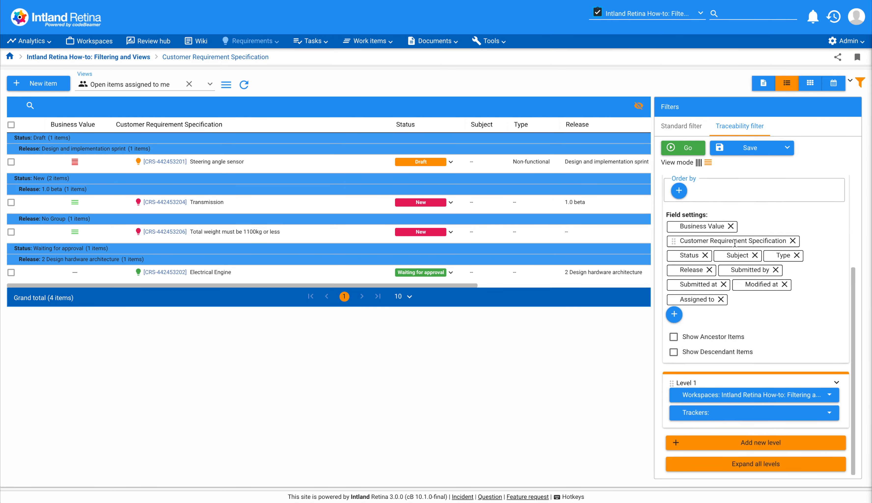
pyautogui.click(782, 418)
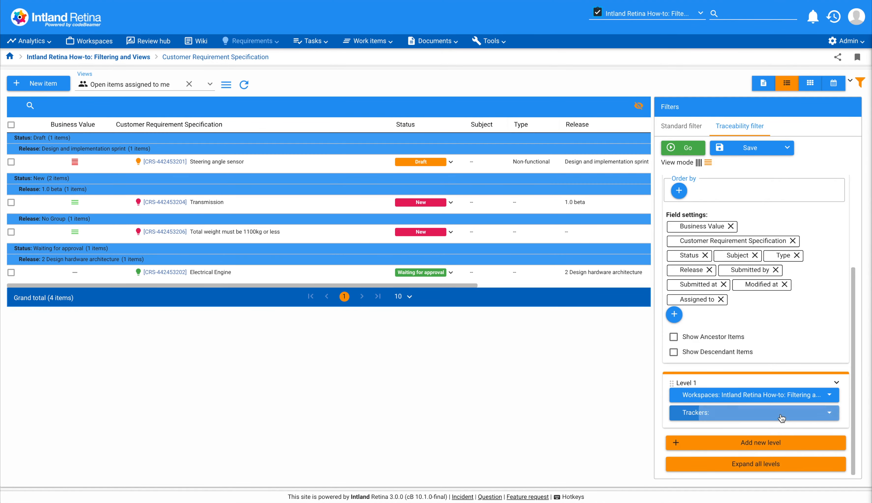
pyautogui.scroll(-1, 746, 341)
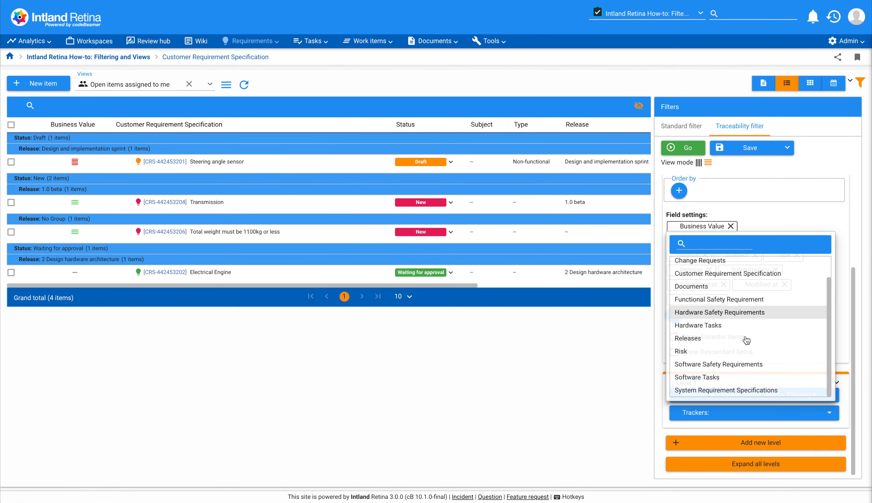
pyautogui.click(740, 391)
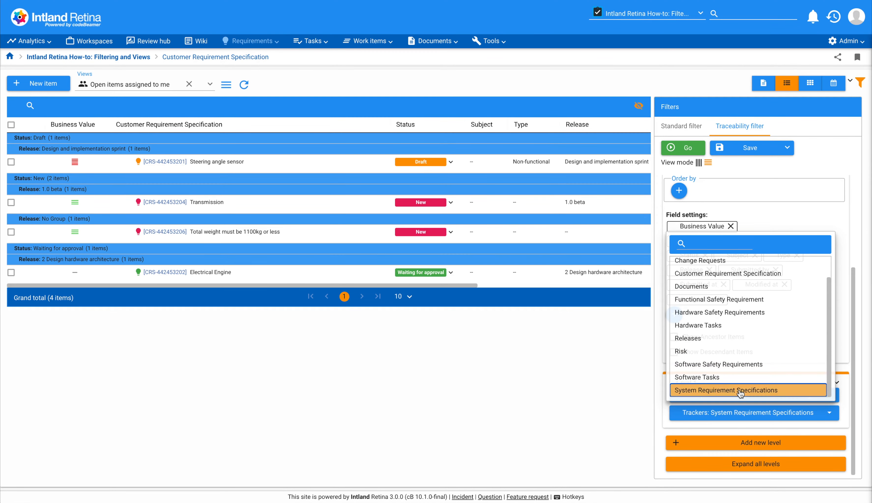
pyautogui.click(844, 332)
# Add a second traceability level and set its tracker to Software Safety Requirements
pyautogui.click(758, 449)
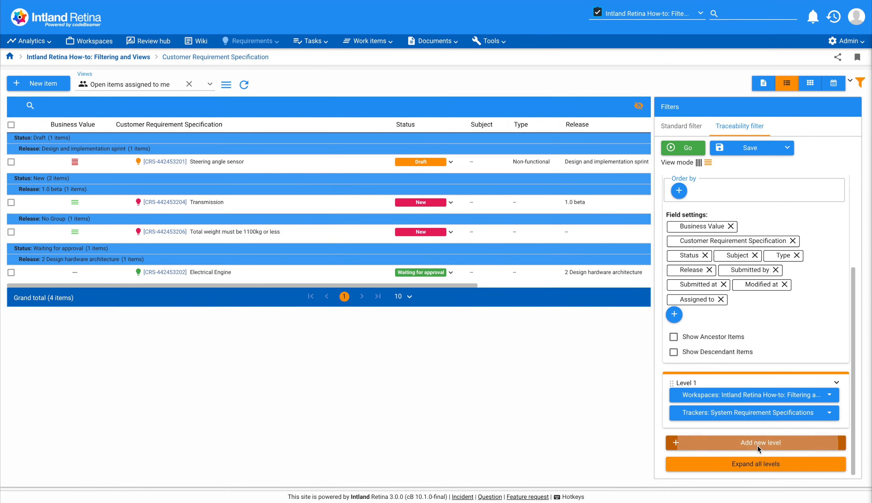
pyautogui.click(759, 418)
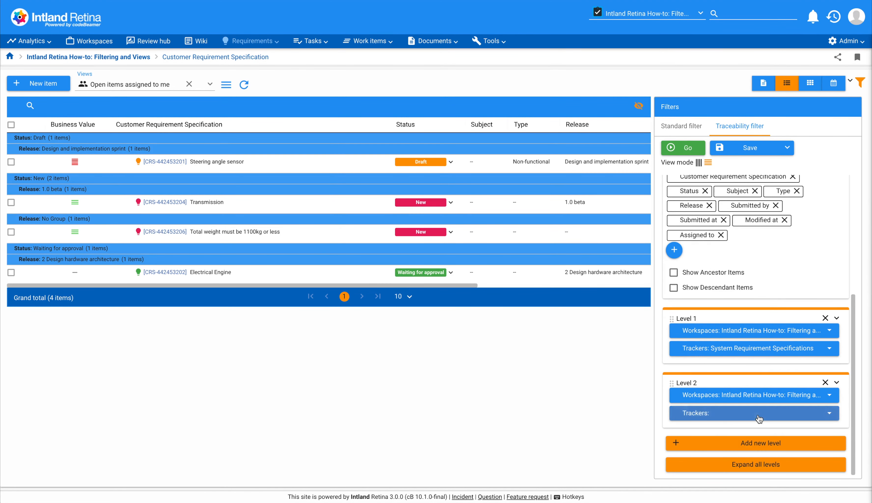
pyautogui.click(729, 391)
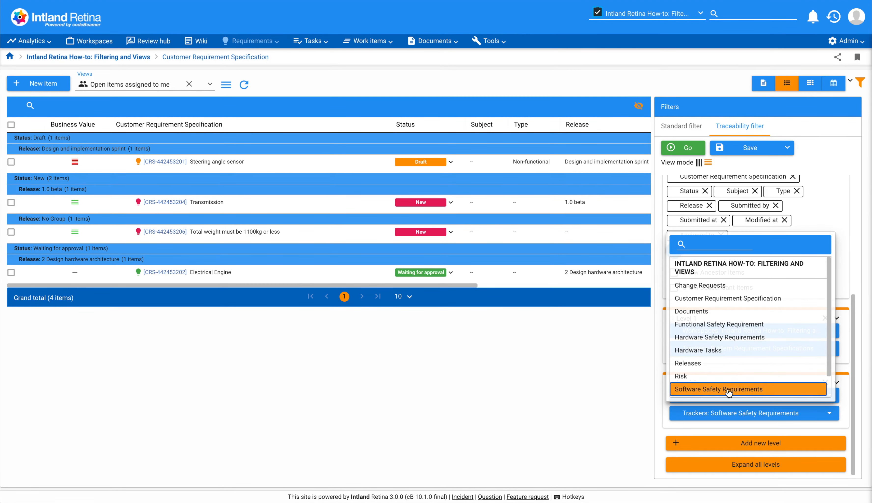
pyautogui.scroll(5, 855, 275)
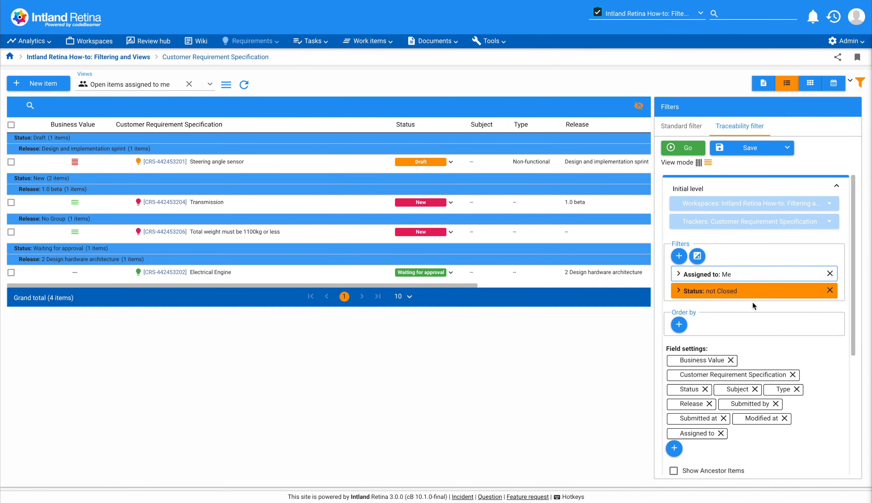
# Expand Level 1 of the traceability filter and add Status to its field settings
pyautogui.scroll(-5, 753, 303)
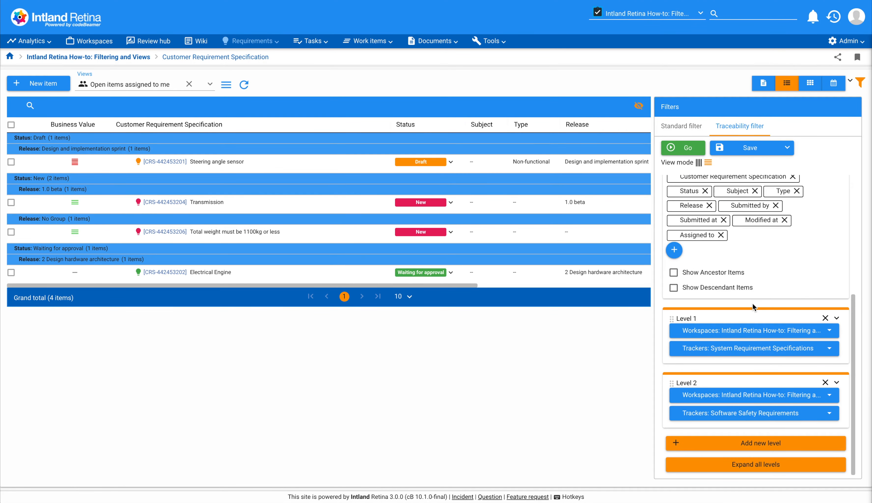
pyautogui.click(837, 318)
pyautogui.scroll(-4, 839, 323)
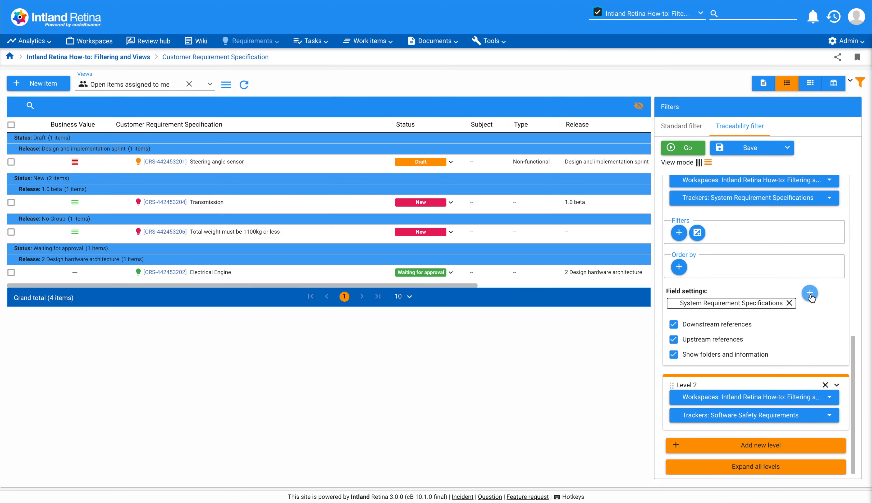
pyautogui.click(809, 293)
pyautogui.scroll(-1, 744, 398)
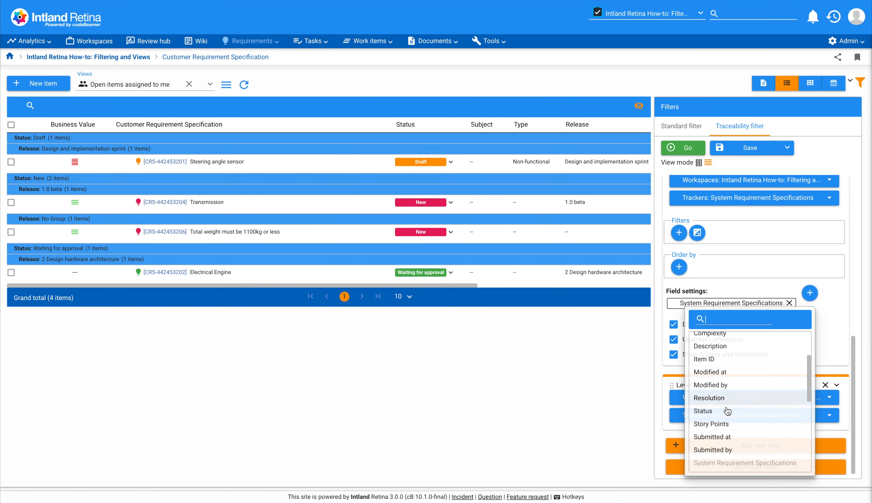
pyautogui.click(724, 410)
# Expand Level 2 of the traceability filter and add Status to its field settings
pyautogui.click(836, 416)
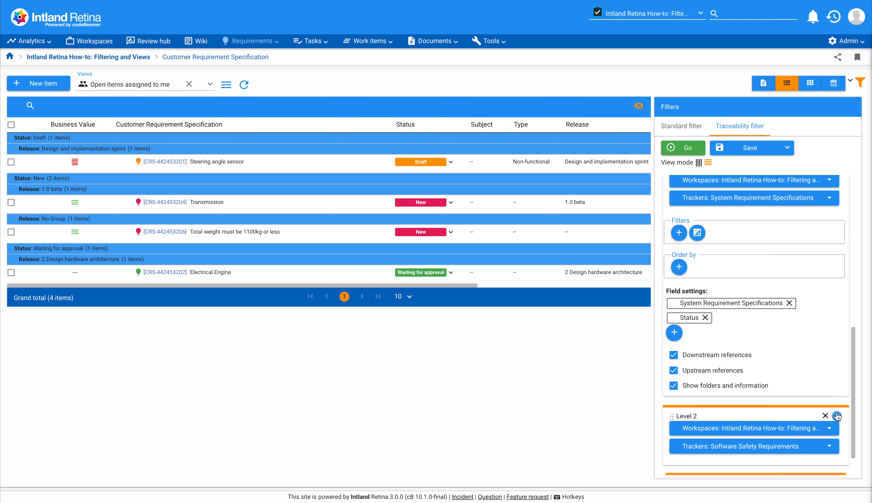
pyautogui.scroll(-3, 750, 429)
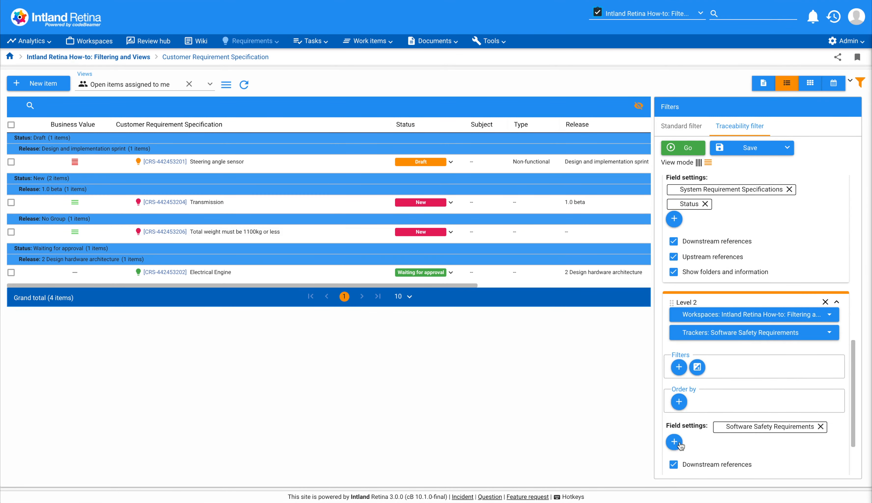
pyautogui.click(674, 442)
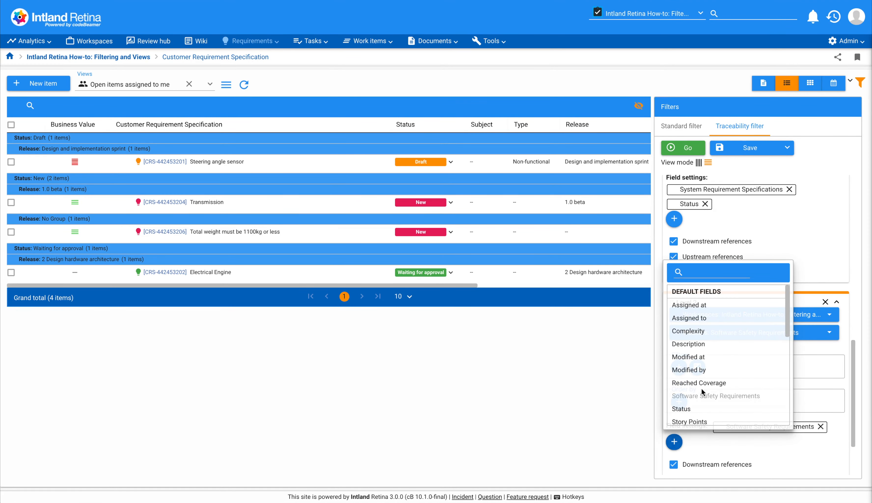
pyautogui.scroll(-2, 699, 395)
pyautogui.click(699, 395)
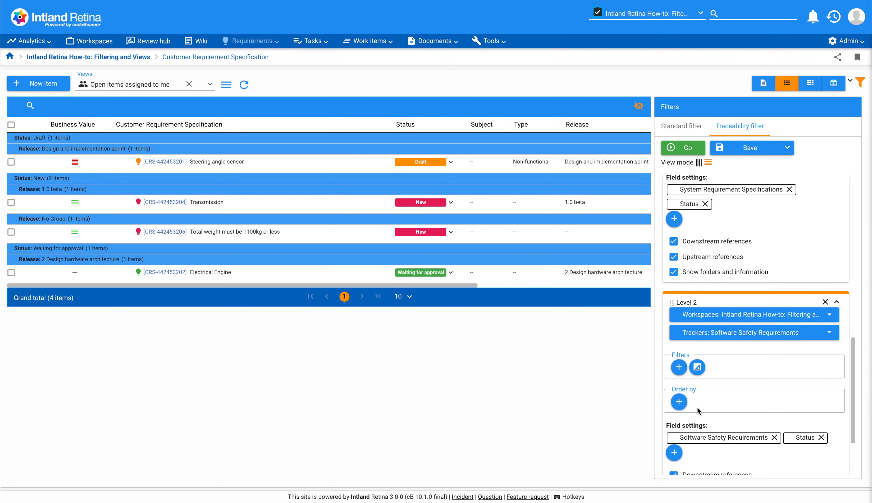
# Remove Assigned to, Submitted at, Modified at, Release, Subject, Type and Submitted by from the initial level's fields and apply the traceability filter
pyautogui.scroll(10, 698, 410)
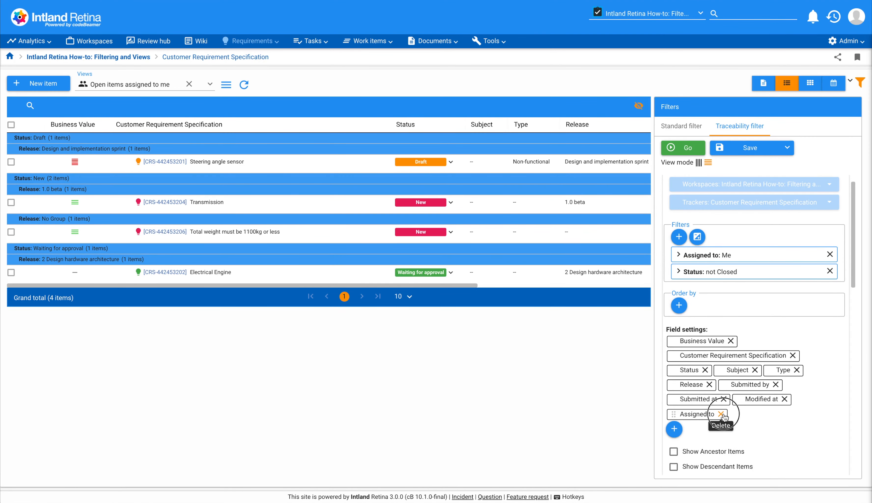
pyautogui.click(722, 414)
pyautogui.click(724, 398)
pyautogui.click(719, 399)
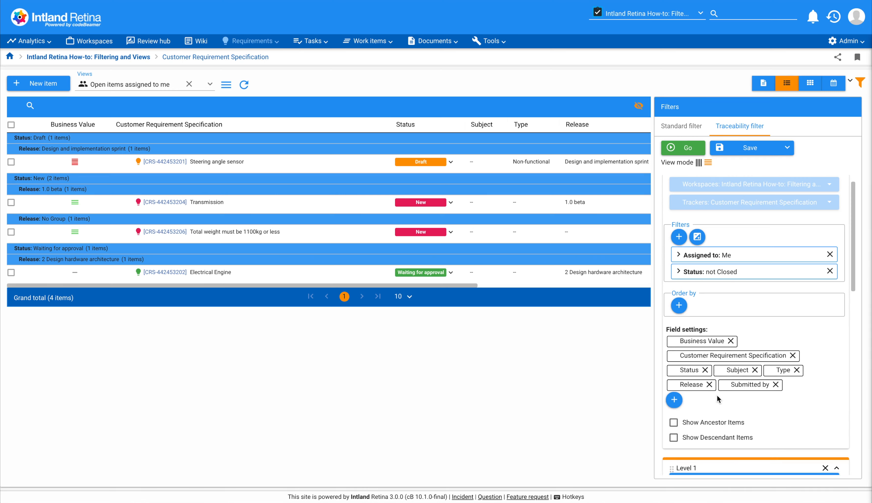
pyautogui.click(709, 384)
pyautogui.click(758, 372)
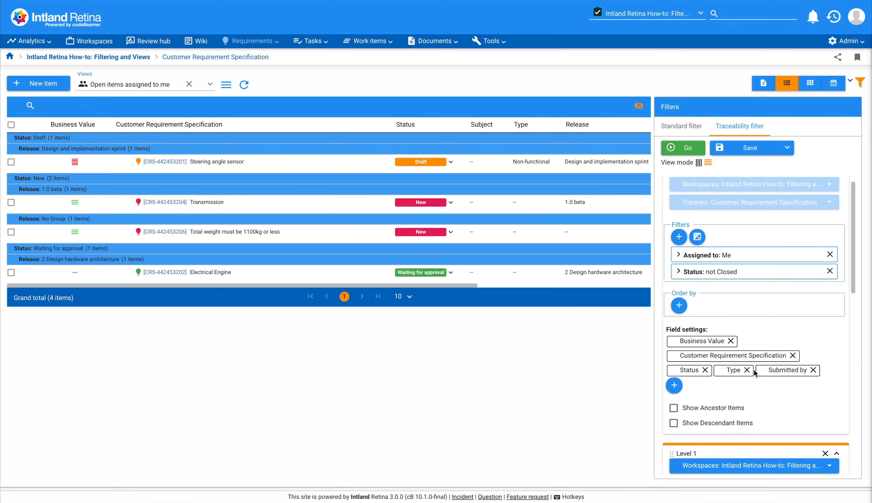
pyautogui.click(747, 371)
pyautogui.click(771, 370)
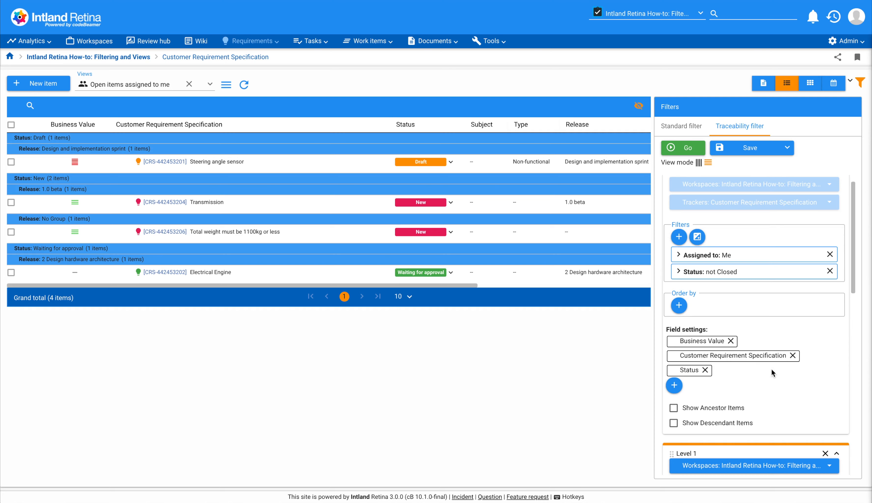
pyautogui.scroll(2, 740, 347)
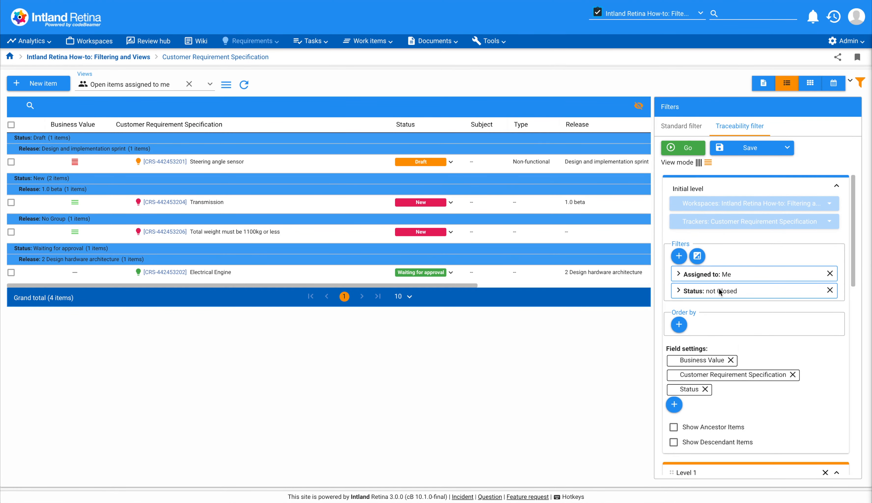
pyautogui.click(689, 151)
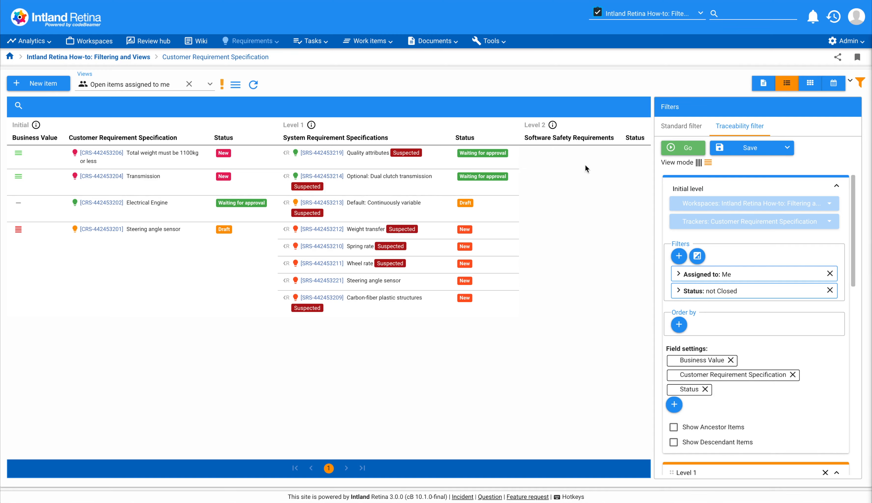
# Switch the traceability view mode from horizontal to the layout nesting linked items beneath each customer requirement, and apply the filter
pyautogui.click(700, 163)
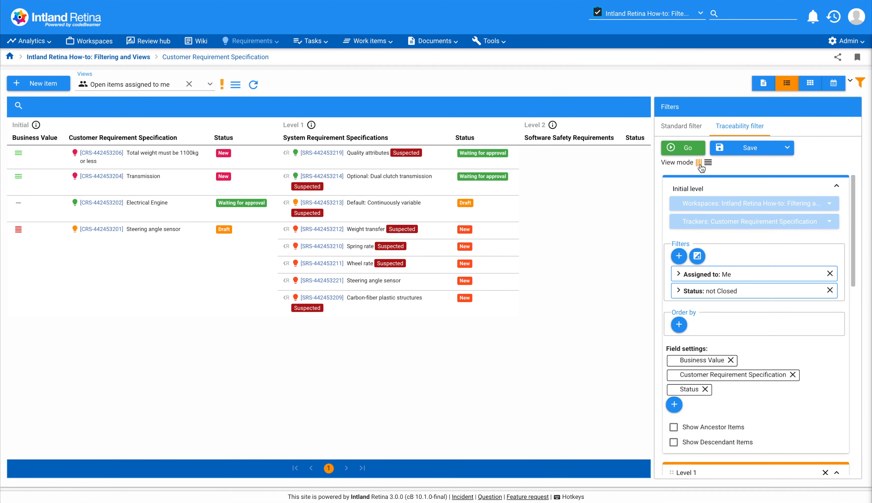
pyautogui.click(697, 149)
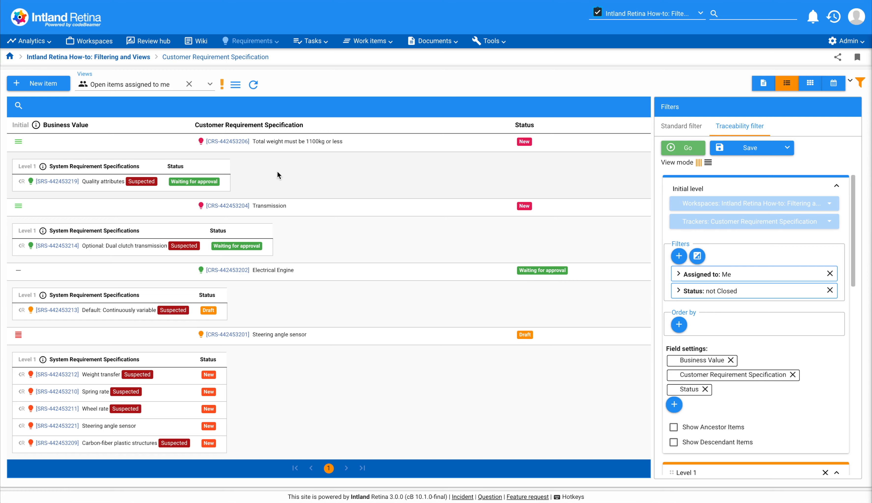
# Show the requirements in the document view and expand Steering angle sensor and Electrical Engine in the tree
pyautogui.click(760, 86)
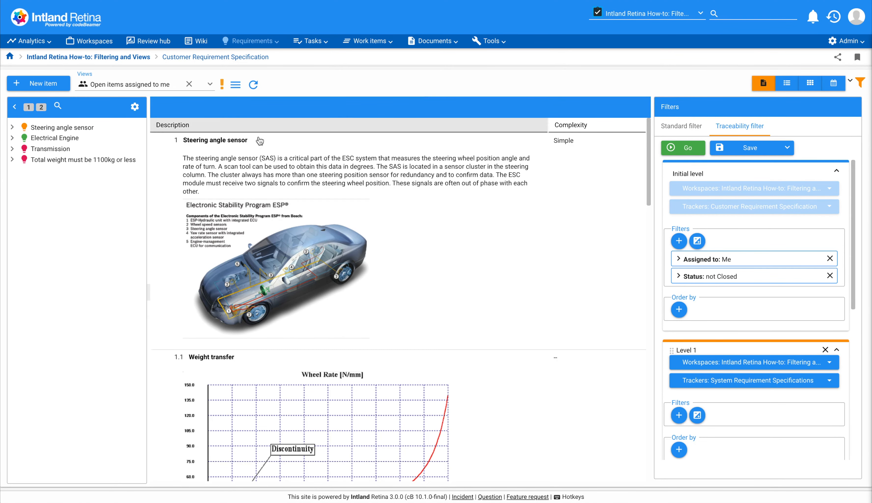
pyautogui.click(13, 128)
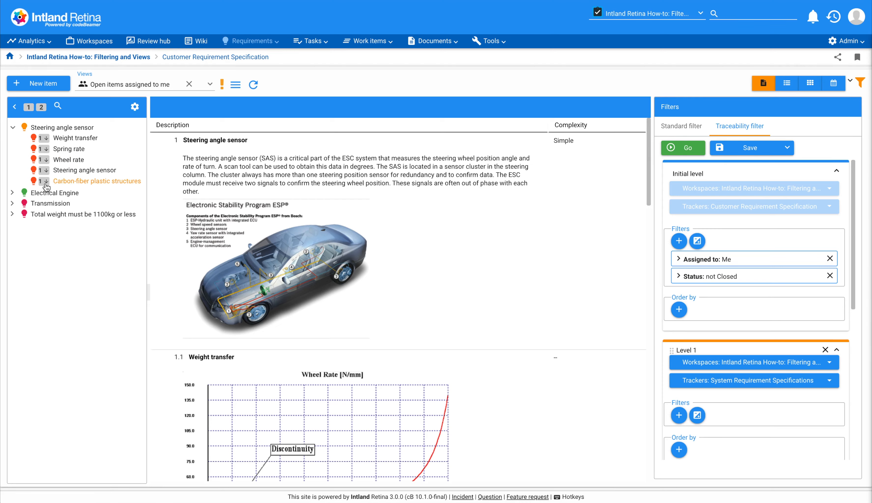
pyautogui.click(12, 193)
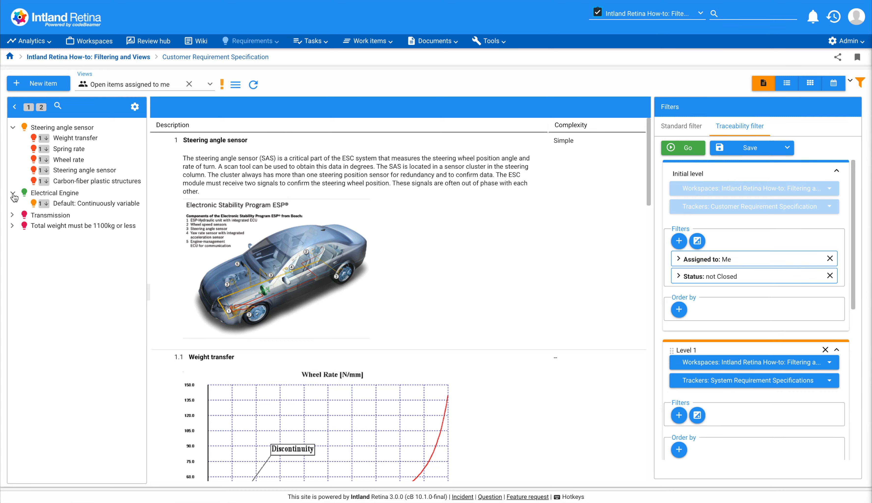
# Go to Weight transfer in the document and start a new downstream Software Safety Requirements item for section 1.4 Steering angle sensor
pyautogui.click(77, 138)
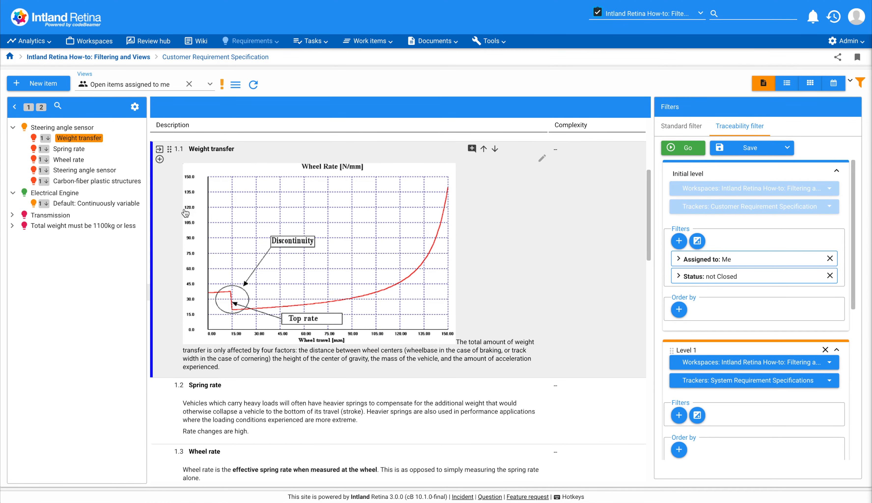
pyautogui.scroll(-4, 186, 212)
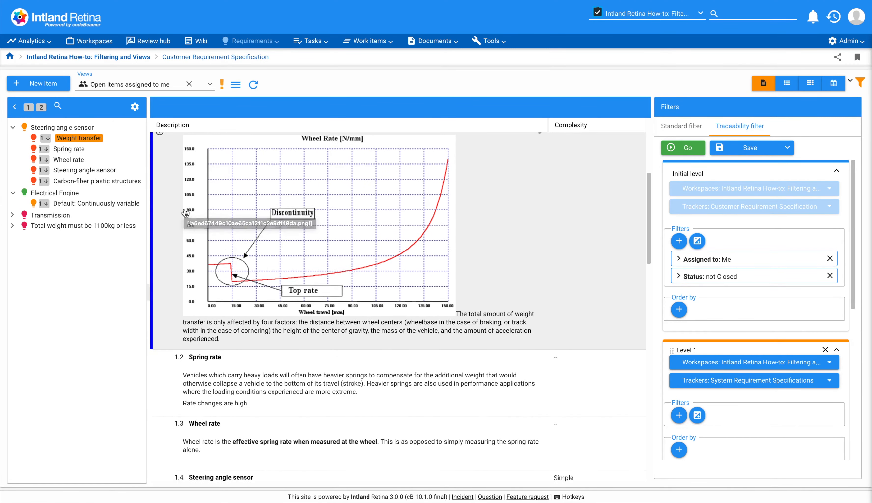
pyautogui.scroll(-2, 184, 208)
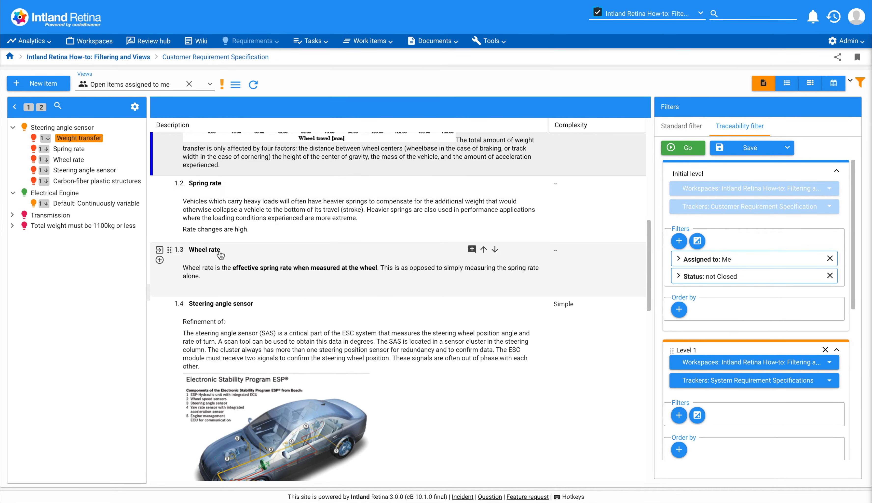
pyautogui.scroll(-2, 207, 249)
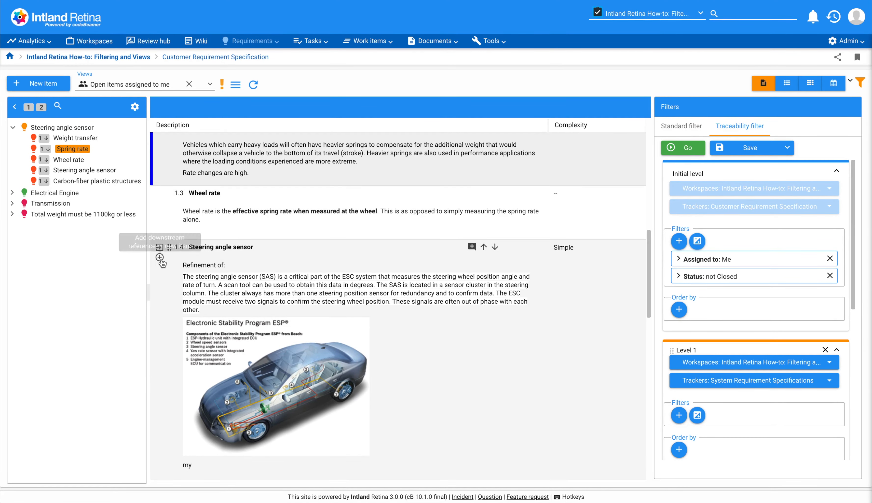
pyautogui.click(160, 258)
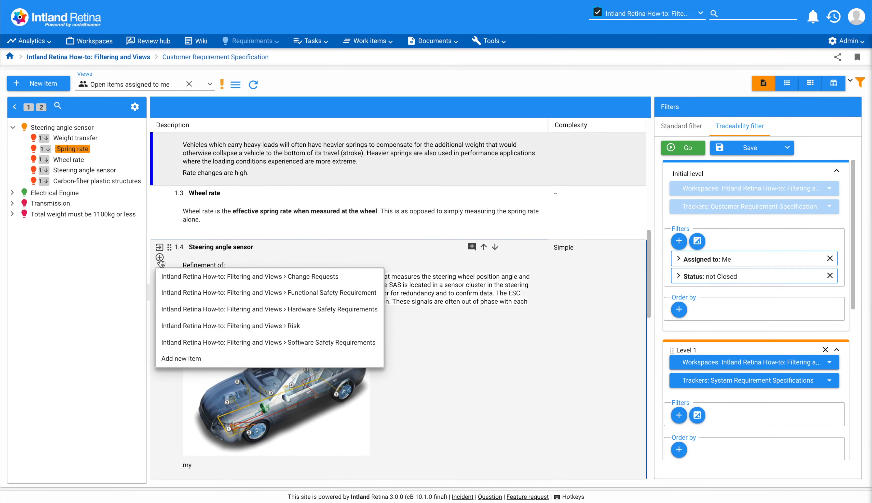
pyautogui.click(269, 343)
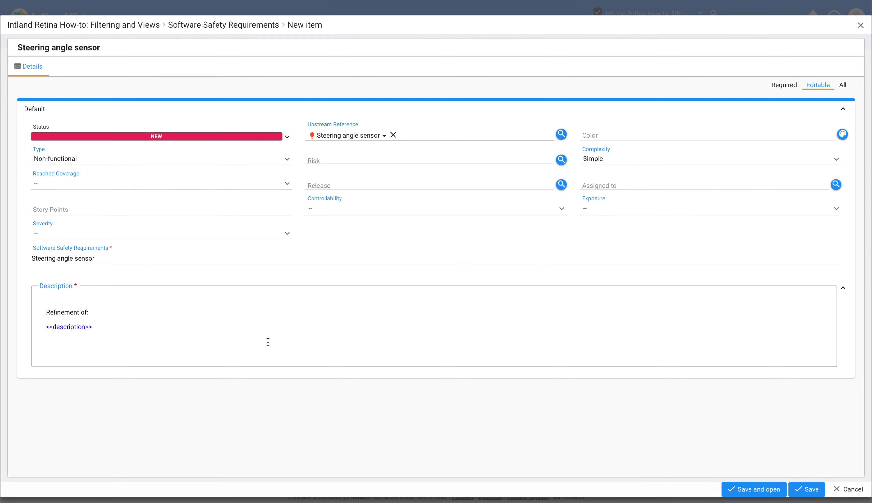
# Name the new item "Steering angle sensor related software requirement", save it, and expand the top-level Steering angle sensor in the tree
pyautogui.tripleClick(160, 258)
pyautogui.write('Steering angle sensor related software requirement')
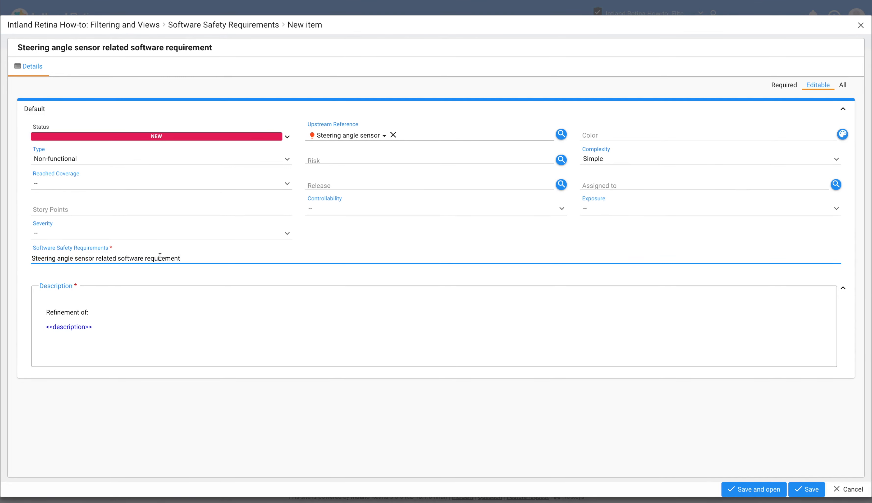
pyautogui.click(796, 489)
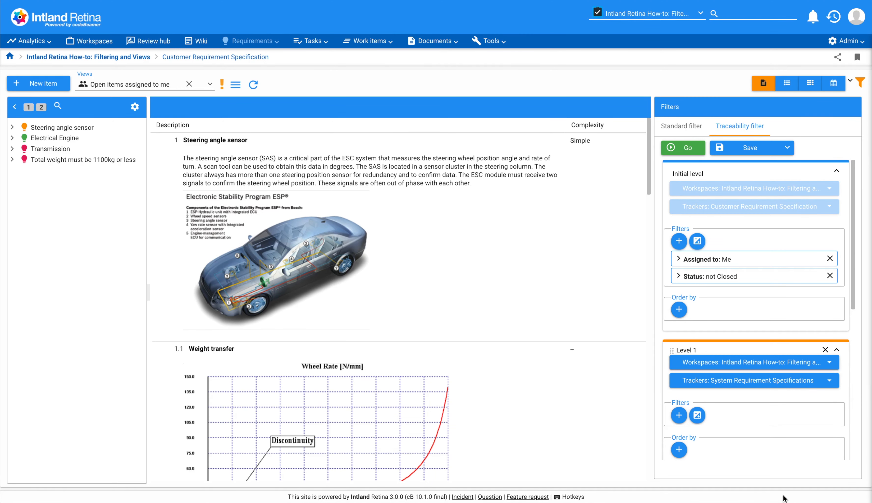
pyautogui.click(12, 127)
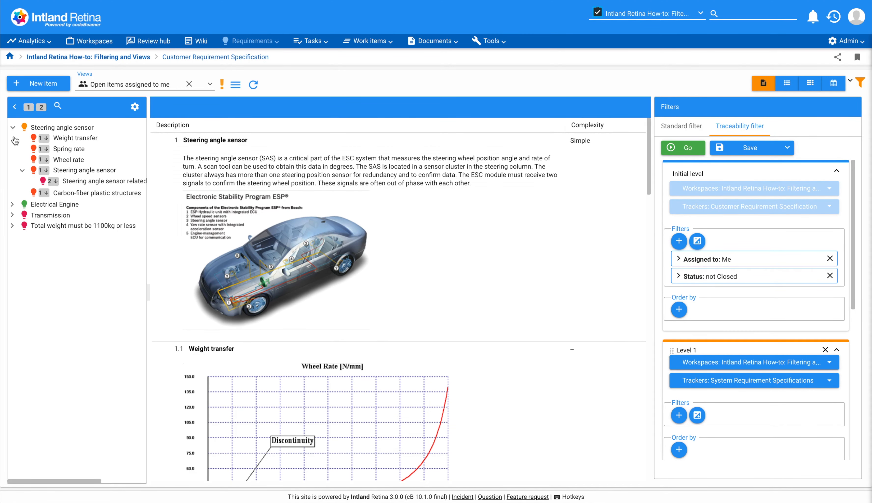